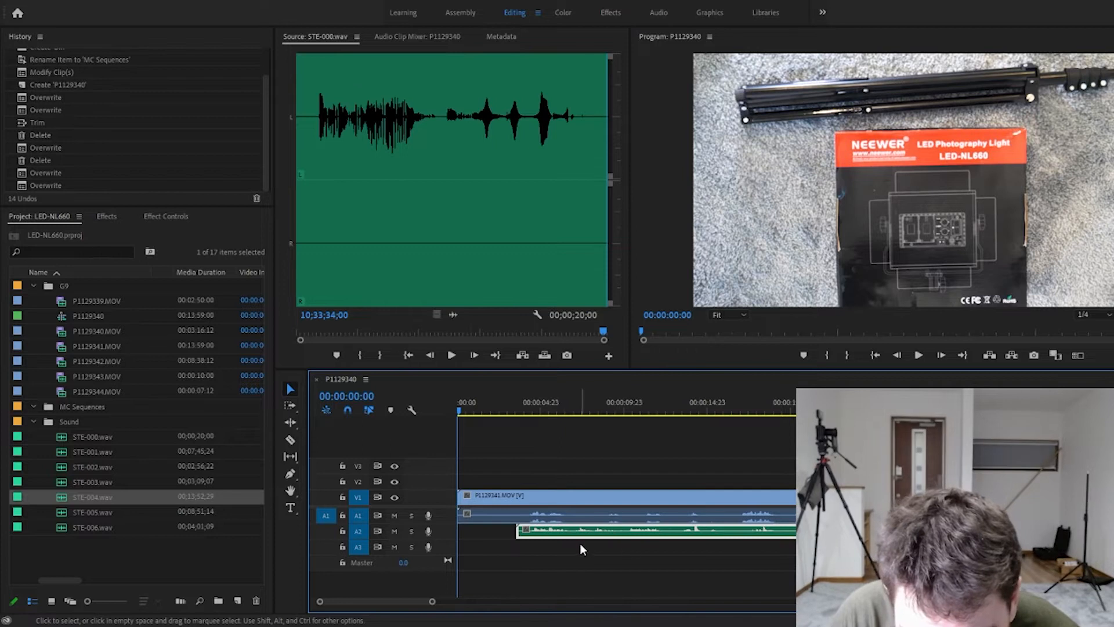
Move the STE-004 audio clip on track A2 later so its waveform peaks roughly line up with the camera audio.
{"action": "scroll", "coordinate": [673, 536], "scroll_direction": "up", "scroll_amount": 1, "text": "alt"}
{"action": "scroll", "coordinate": [673, 537], "scroll_direction": "up", "scroll_amount": 3, "text": "alt"}
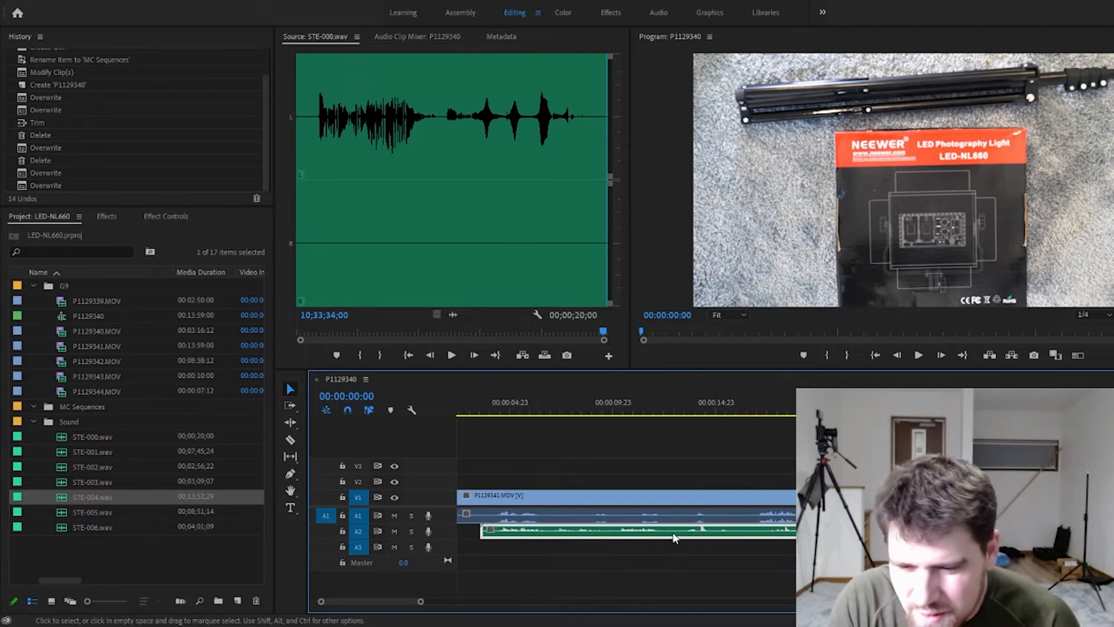
{"action": "scroll", "coordinate": [673, 537], "scroll_direction": "up", "scroll_amount": 3, "text": "alt"}
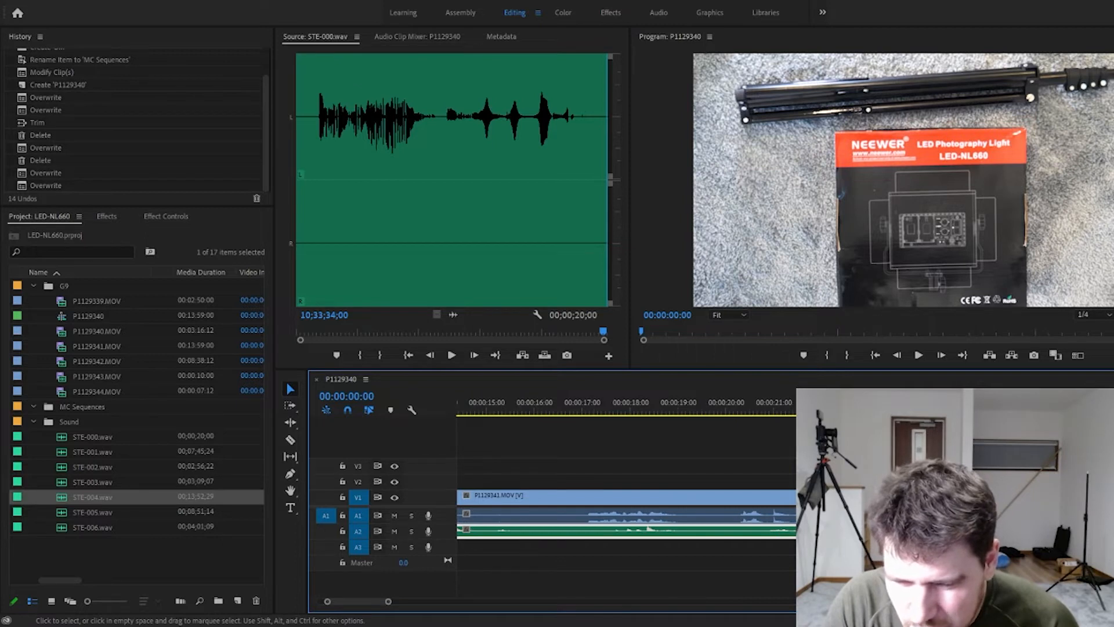
{"action": "scroll", "coordinate": [673, 537], "scroll_direction": "down", "scroll_amount": 5, "text": "alt"}
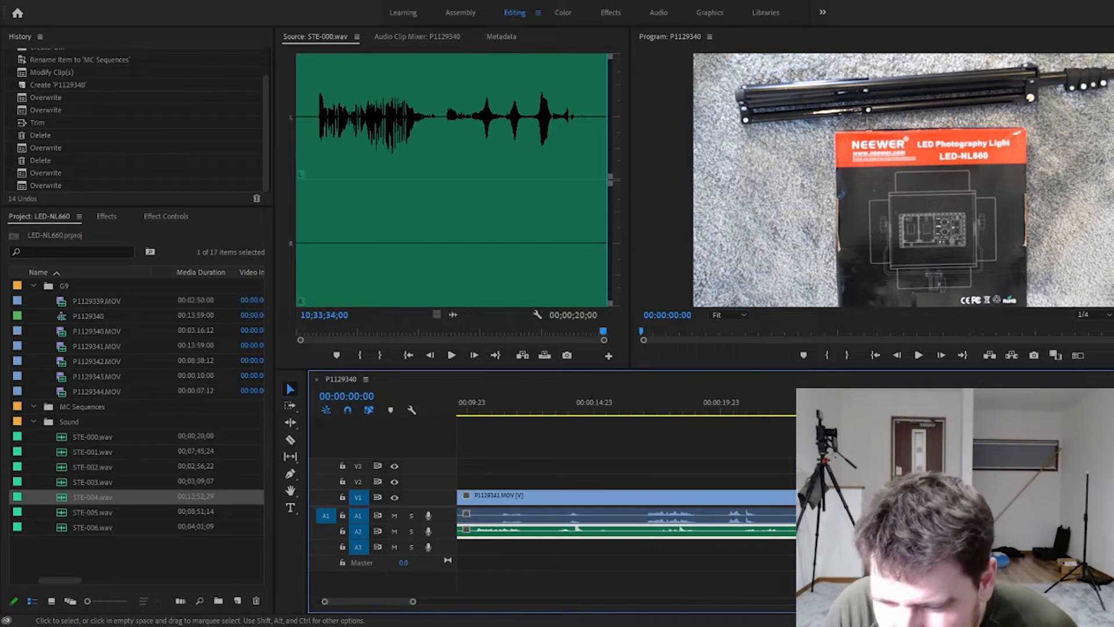
{"action": "scroll", "coordinate": [673, 537], "scroll_direction": "down", "scroll_amount": 4, "text": "alt"}
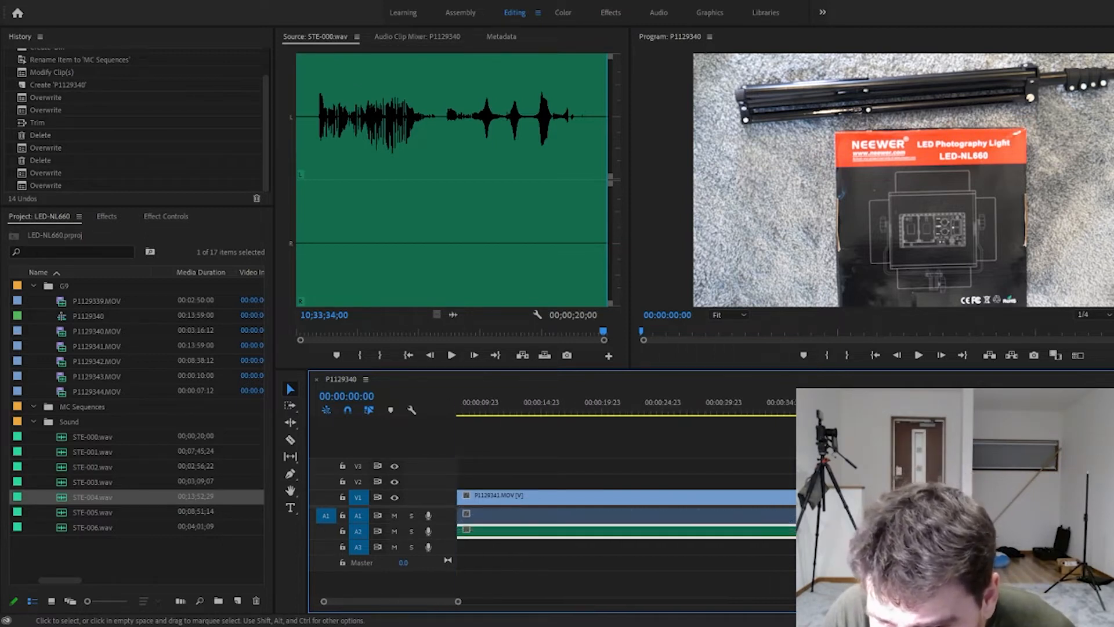
{"action": "scroll", "coordinate": [756, 540], "scroll_direction": "up", "scroll_amount": 1, "text": "alt"}
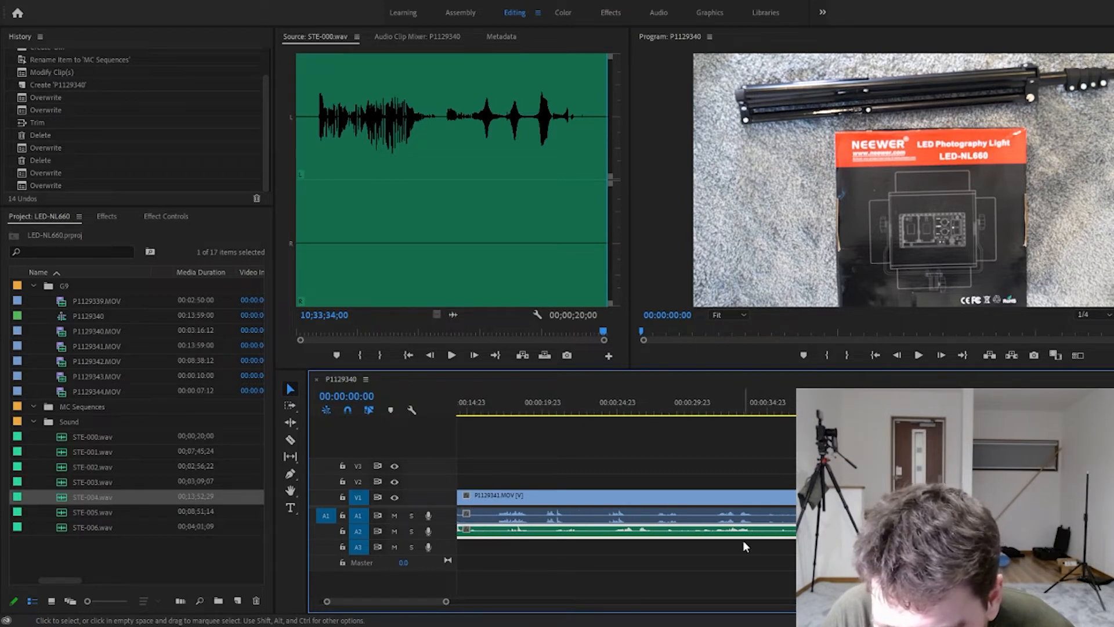
{"action": "left_click_drag", "start_coordinate": [771, 538], "coordinate": [813, 538]}
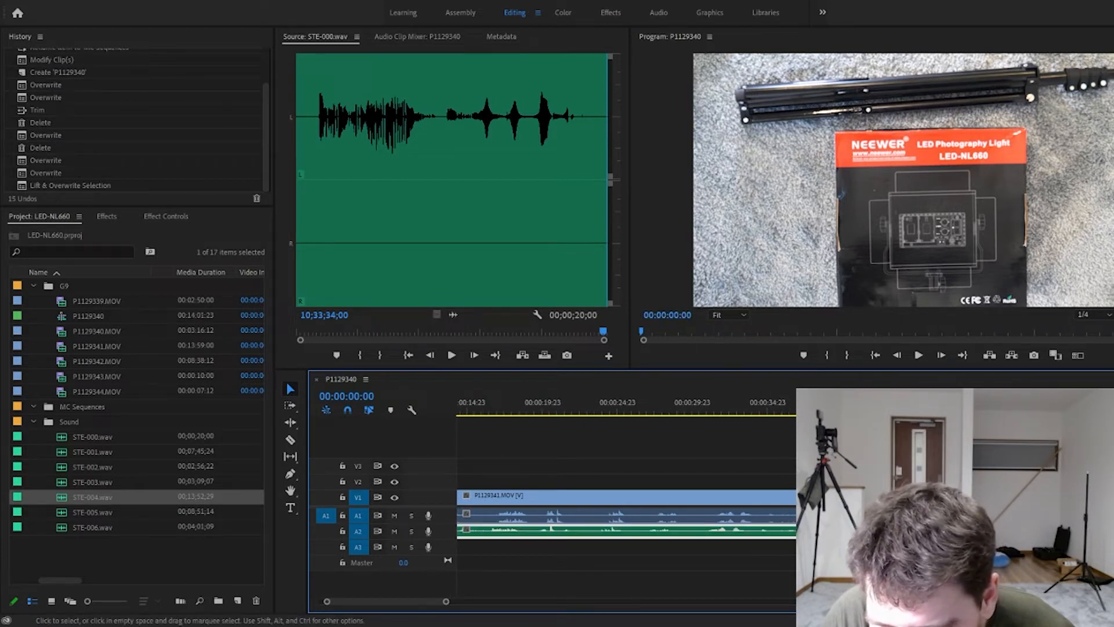
Nudge the A2 audio clip later frame by frame relative to the camera audio.
{"action": "key", "text": "alt+Right"}
{"action": "key", "text": "alt+Right"}
{"action": "key", "text": "alt+Right"}
{"action": "key", "text": "alt+Right"}
{"action": "key", "text": "alt+Right"}
{"action": "key", "text": "alt+Right"}
{"action": "key", "text": "alt+Right"}
{"action": "key", "text": "alt+Right"}
{"action": "key", "text": "alt+Right"}
{"action": "key", "text": "alt+Right"}
{"action": "key", "text": "alt+Right"}
{"action": "key", "text": "alt+Right"}
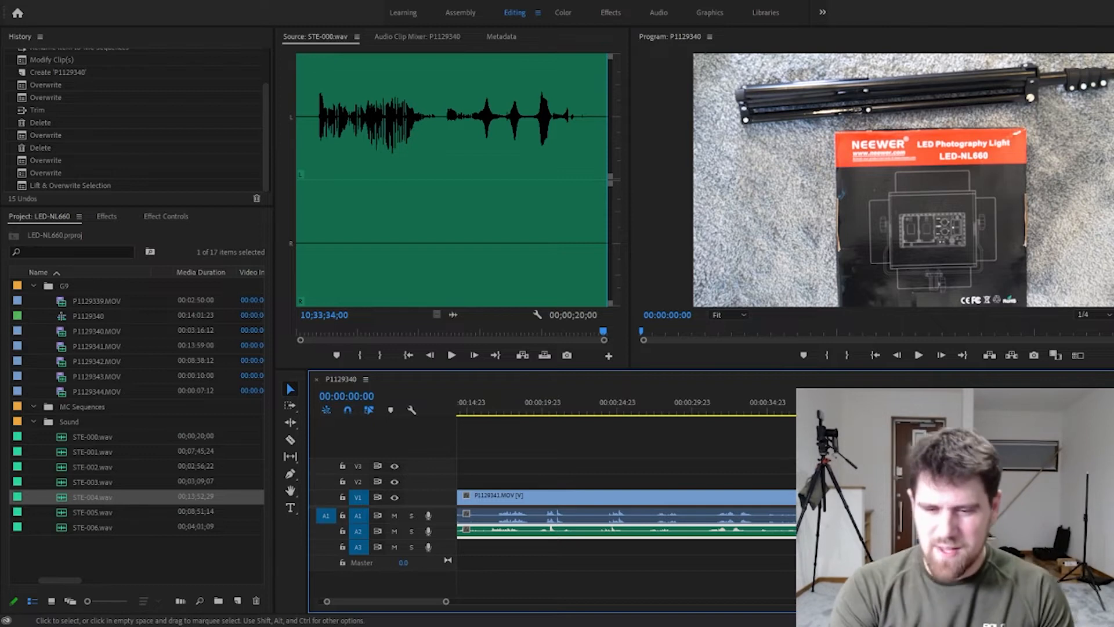
{"action": "key", "text": "alt+Right"}
{"action": "key", "text": "alt+Right"}
{"action": "key", "text": "alt+Right"}
{"action": "key", "text": "alt+Right"}
{"action": "key", "text": "alt+Right"}
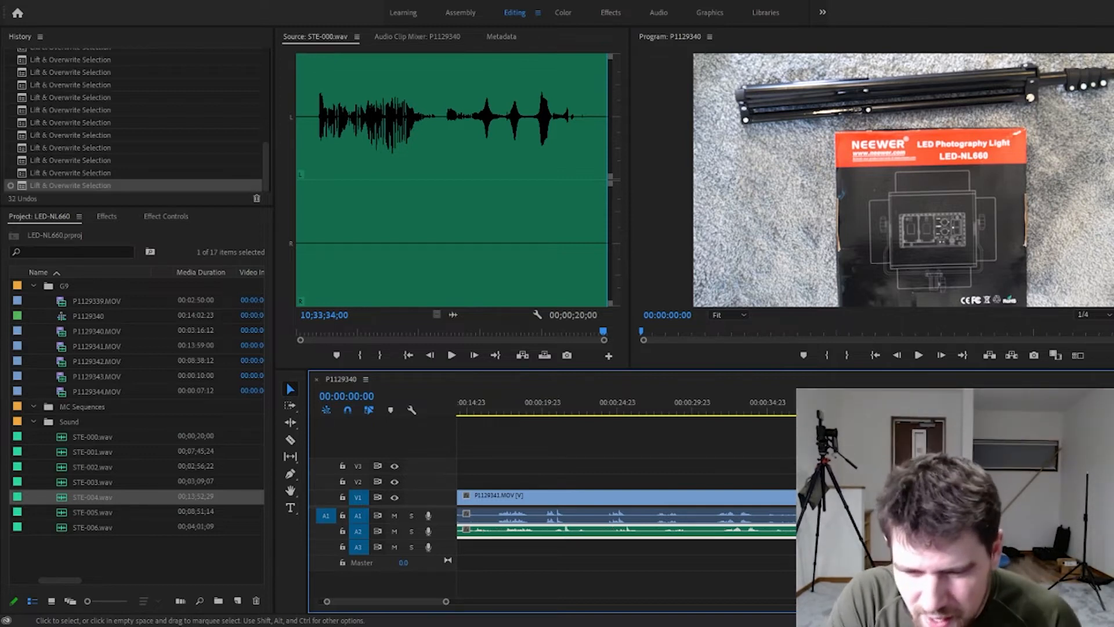
Nudge the A2 audio clip back earlier frame by frame to match its peaks to the camera audio on A1.
{"action": "key", "text": "alt+Left"}
{"action": "key", "text": "alt+Left"}
{"action": "key", "text": "alt+Left"}
{"action": "key", "text": "alt+Left"}
{"action": "key", "text": "alt+Left"}
{"action": "key", "text": "alt+Left"}
{"action": "key", "text": "alt+Left"}
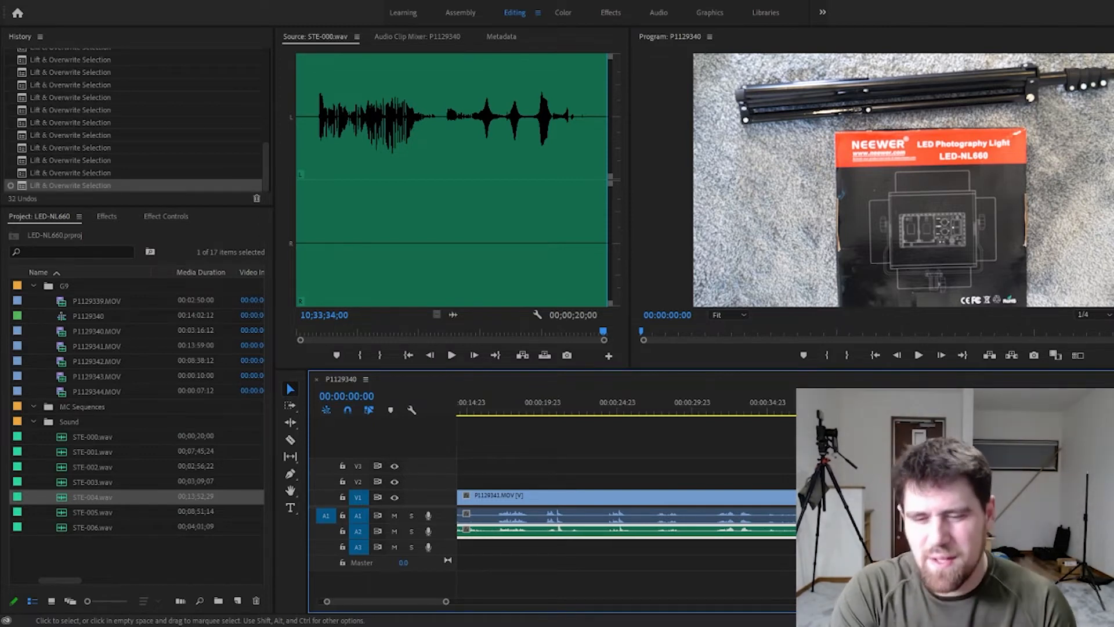
Increase the height of audio tracks A2 and A1 to compare their waveforms closely.
{"action": "scroll", "coordinate": [770, 532], "scroll_direction": "up", "scroll_amount": 6}
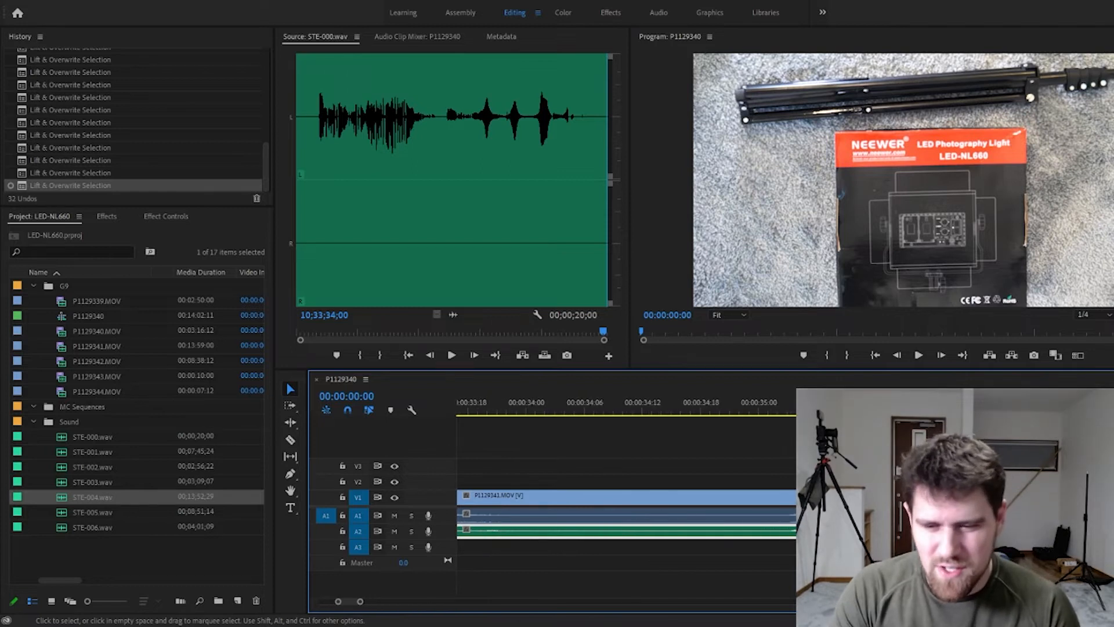
{"action": "scroll", "coordinate": [402, 534], "scroll_direction": "up", "scroll_amount": 5, "text": "alt"}
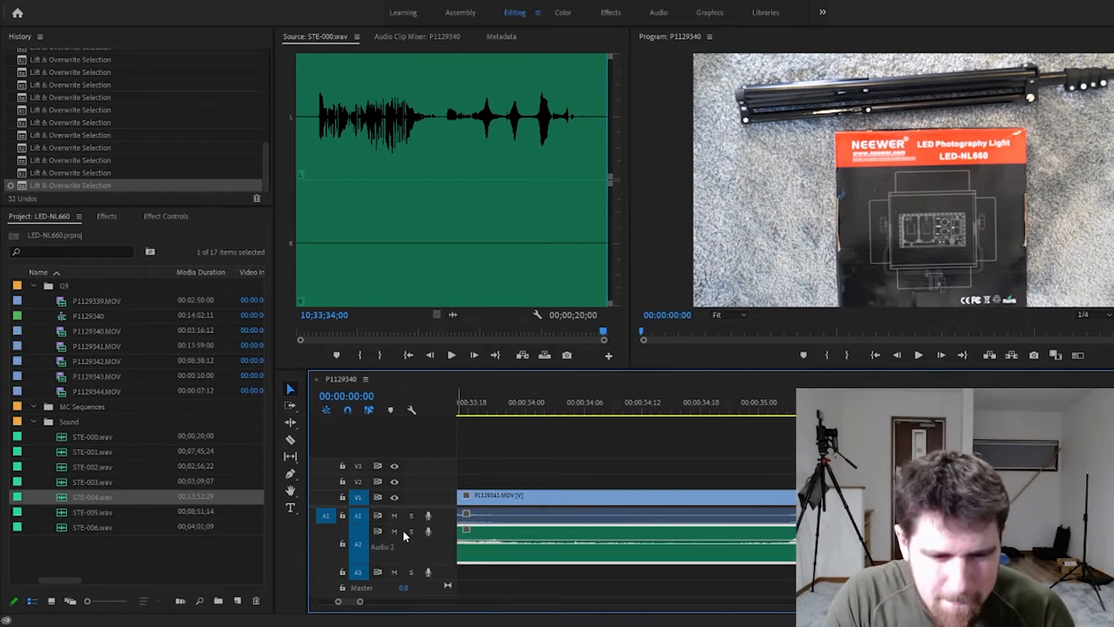
{"action": "scroll", "coordinate": [405, 520], "scroll_direction": "up", "scroll_amount": 5, "text": "alt"}
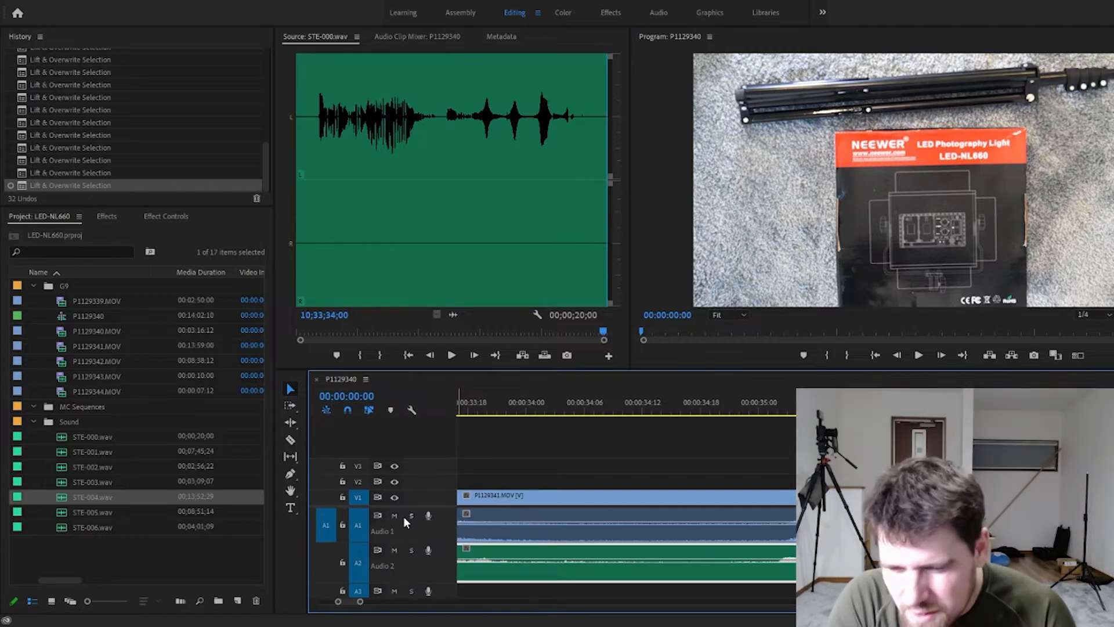
{"action": "scroll", "coordinate": [525, 550], "scroll_direction": "down", "scroll_amount": 3, "text": "alt"}
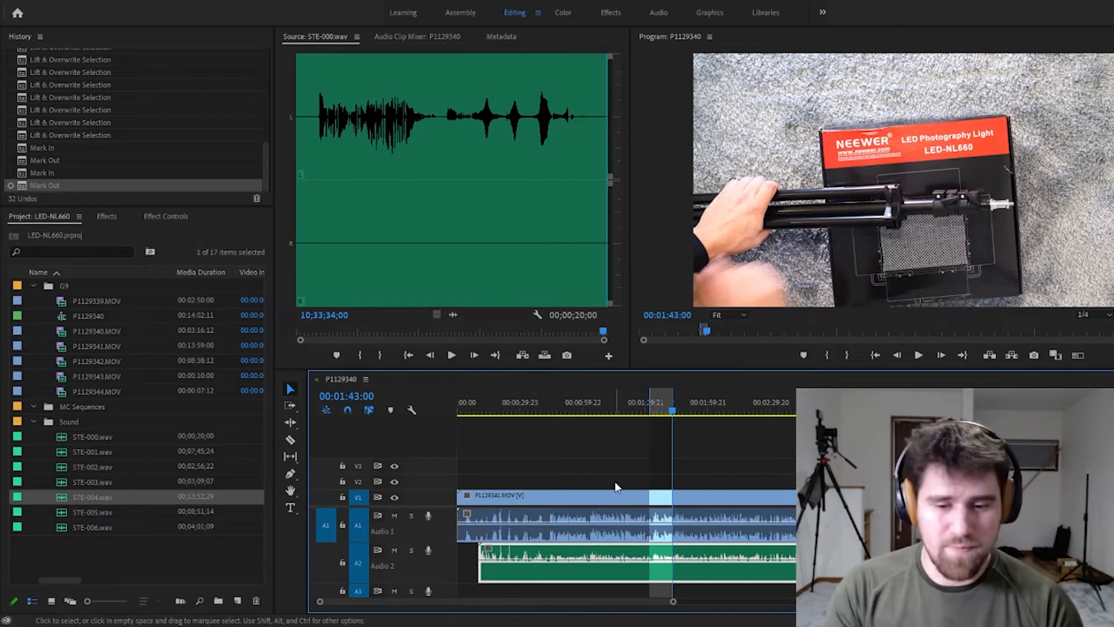
Move the In point slightly earlier, mute track A2, and play the marked section to hear only the camera audio.
{"action": "left_click_drag", "start_coordinate": [650, 404], "coordinate": [648, 404]}
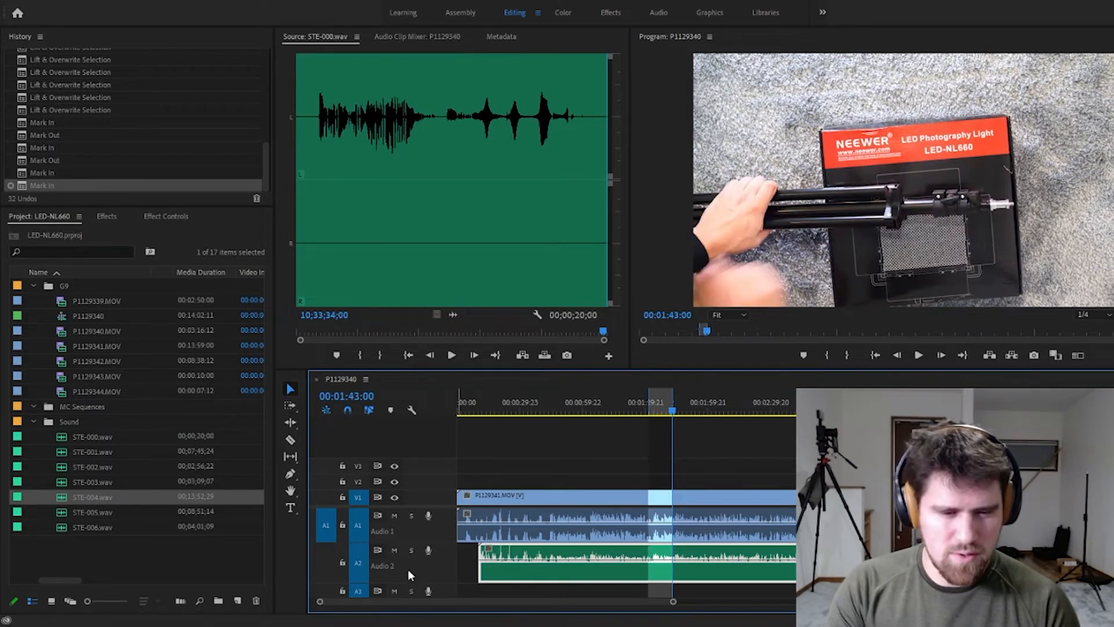
{"action": "left_click", "coordinate": [394, 549]}
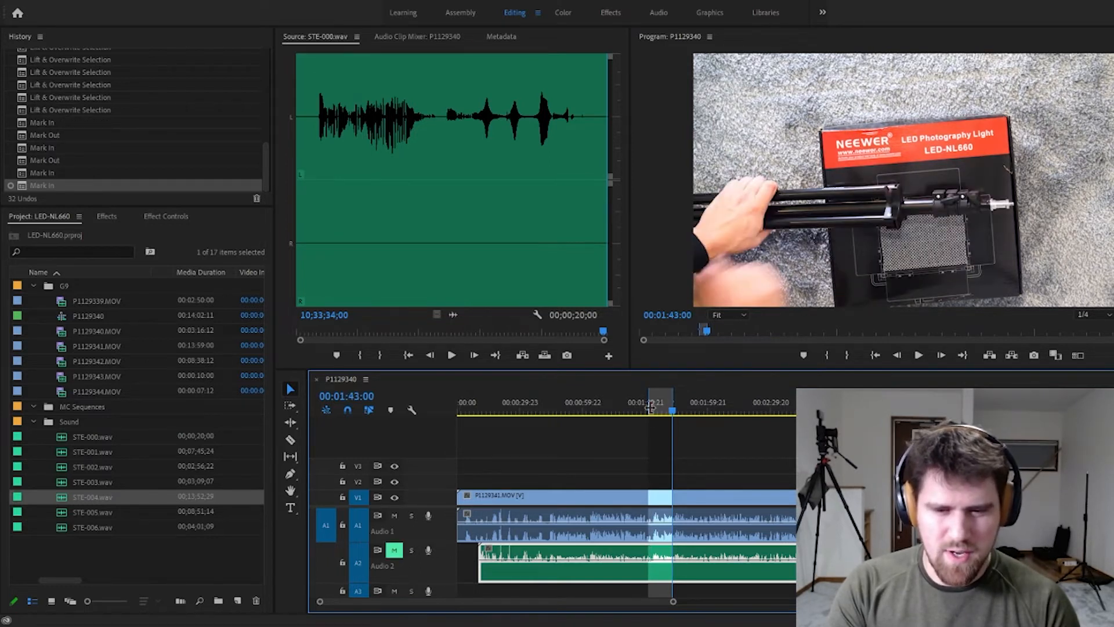
{"action": "left_click", "coordinate": [643, 412]}
{"action": "key", "text": "space"}
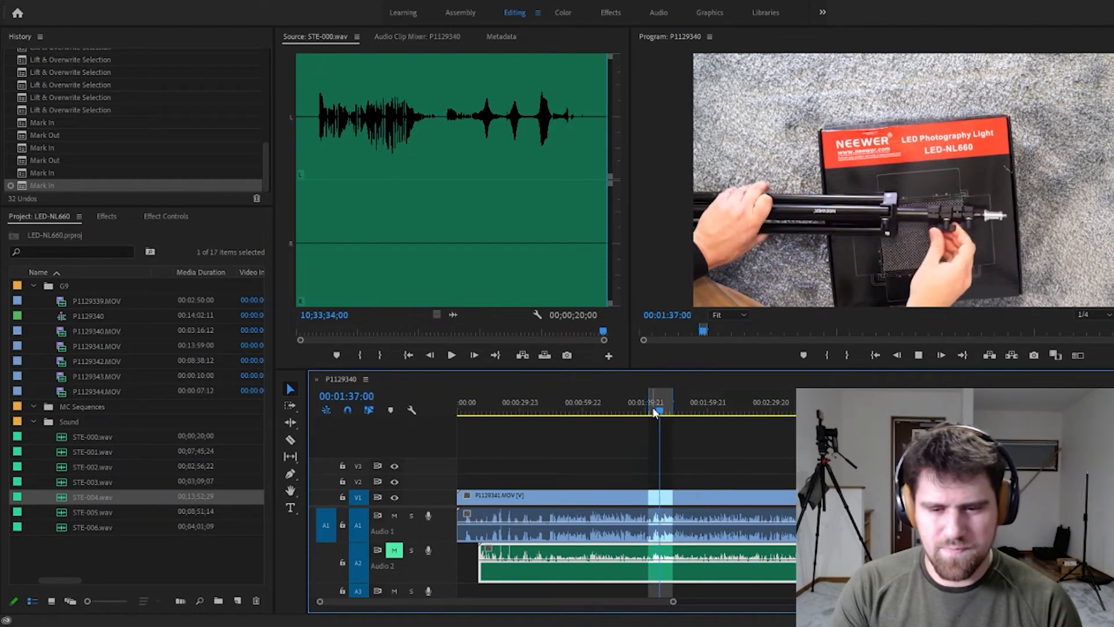
{"action": "key", "text": "space"}
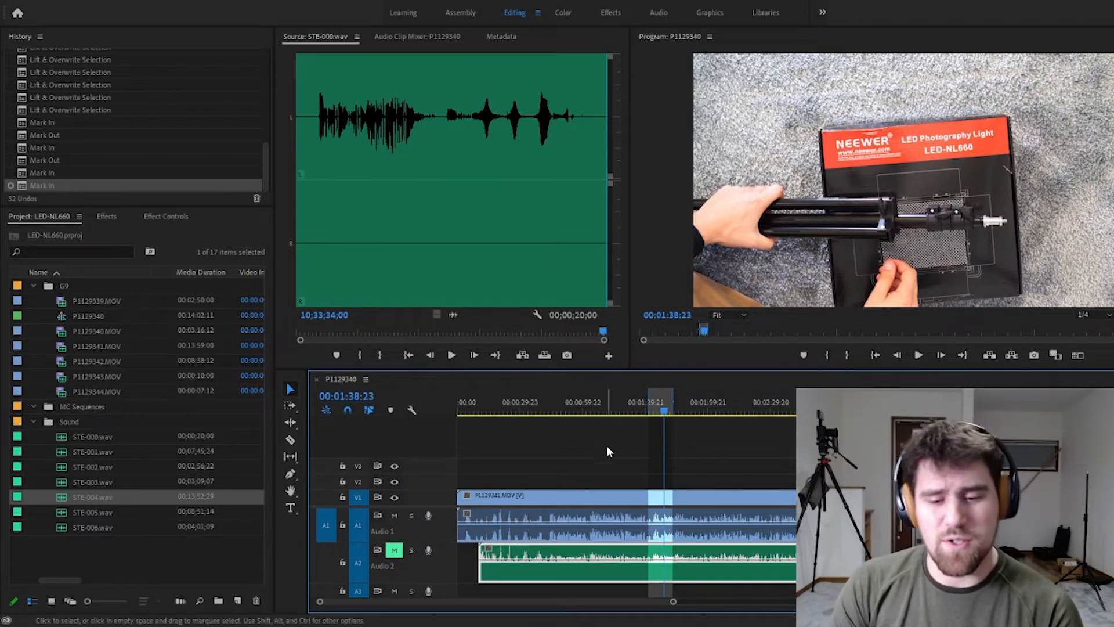
Mute track A1, unmute A2, and play the marked section from its start to hear only the external recording.
{"action": "left_click", "coordinate": [394, 515]}
{"action": "left_click", "coordinate": [394, 552]}
{"action": "left_click", "coordinate": [648, 404]}
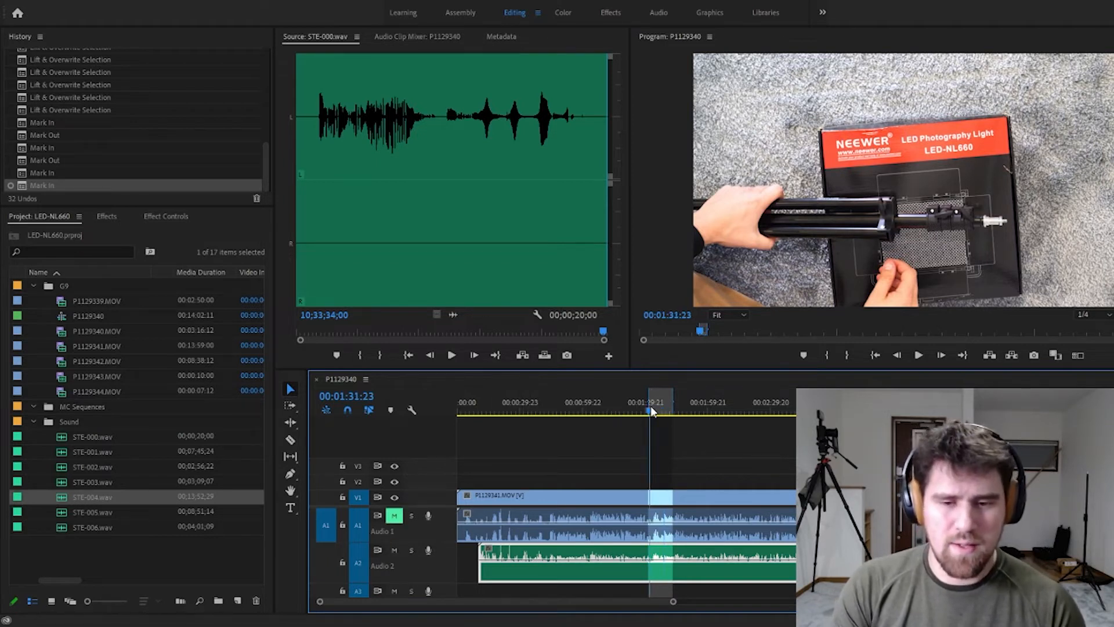
{"action": "key", "text": "space"}
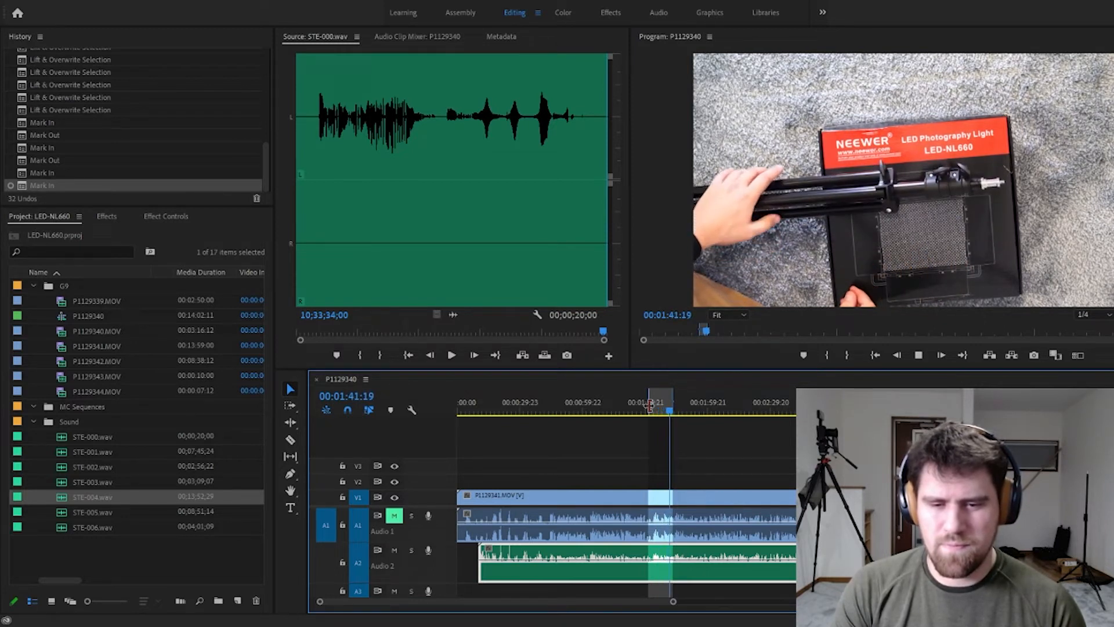
{"action": "key", "text": "space"}
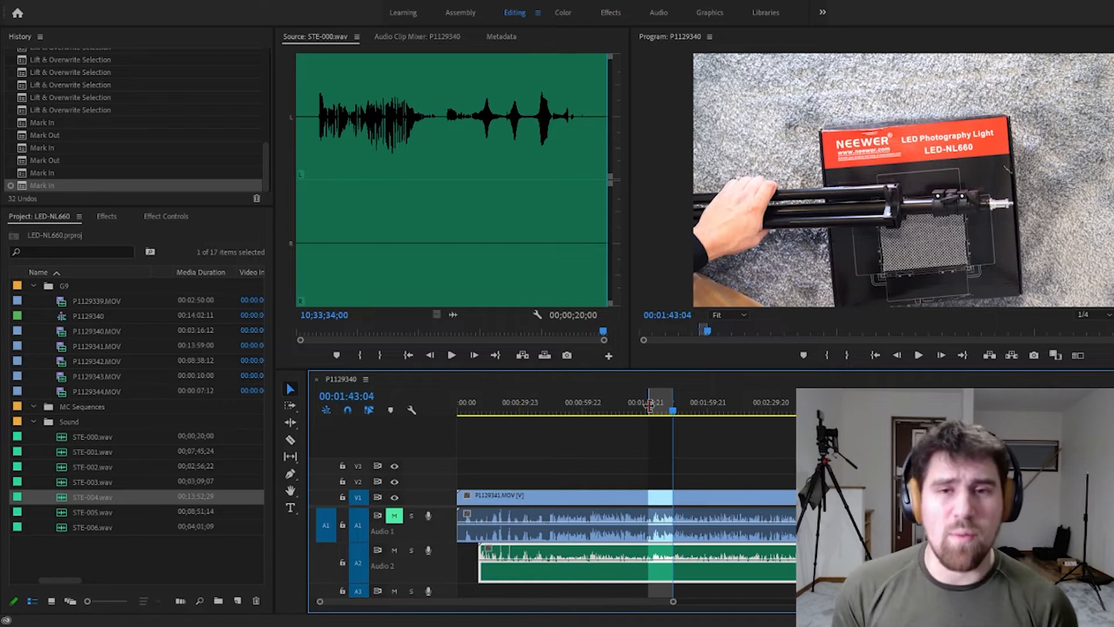
Split all tracks at about 00:01:05 and just past the marked range, and ripple delete the section between the cuts.
{"action": "key", "text": "c"}
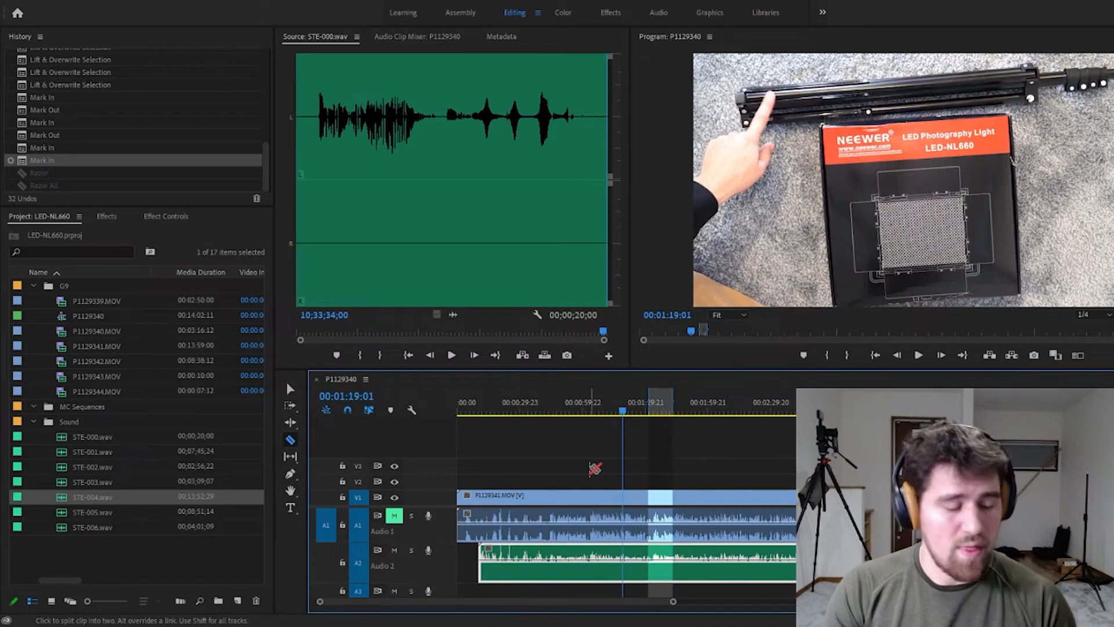
{"action": "left_click", "coordinate": [593, 495], "text": "shift"}
{"action": "left_click", "coordinate": [680, 495], "text": "shift"}
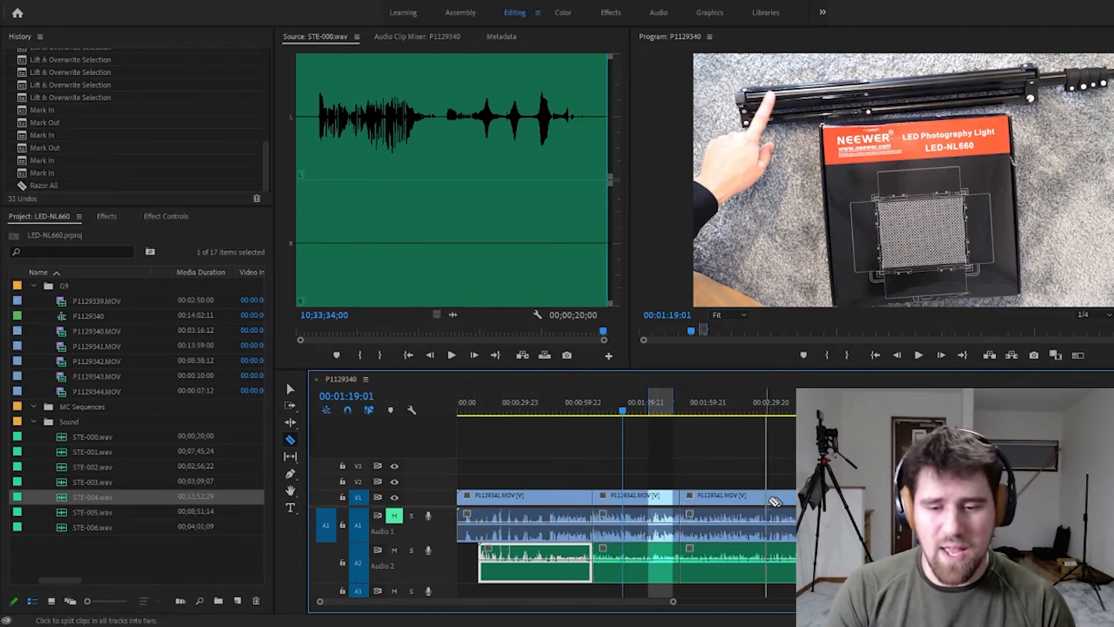
{"action": "key", "text": "v"}
{"action": "left_click", "coordinate": [670, 498]}
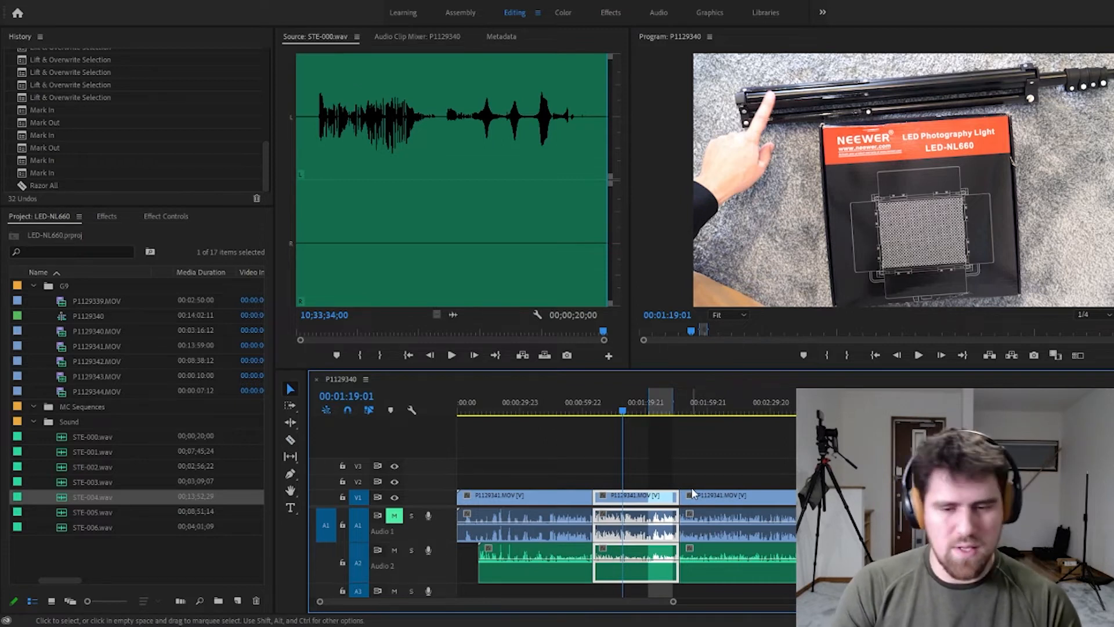
{"action": "key", "text": "shift+Delete"}
{"action": "key", "text": "Up"}
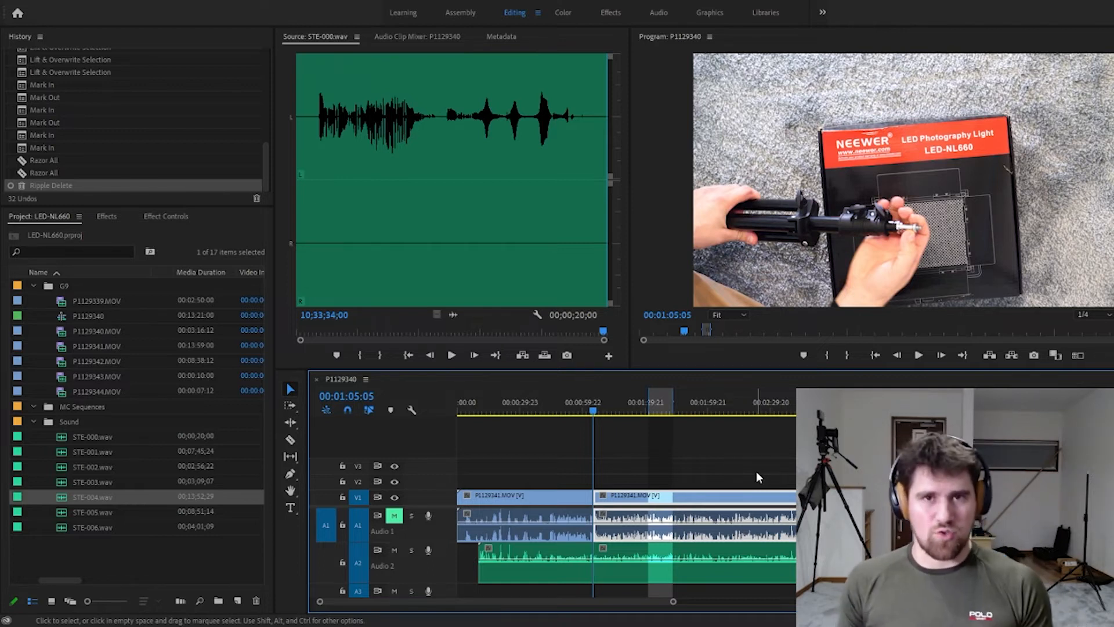
Undo the ripple delete and both cuts across all tracks.
{"action": "key", "text": "ctrl+z"}
{"action": "key", "text": "ctrl+z"}
{"action": "key", "text": "ctrl+z"}
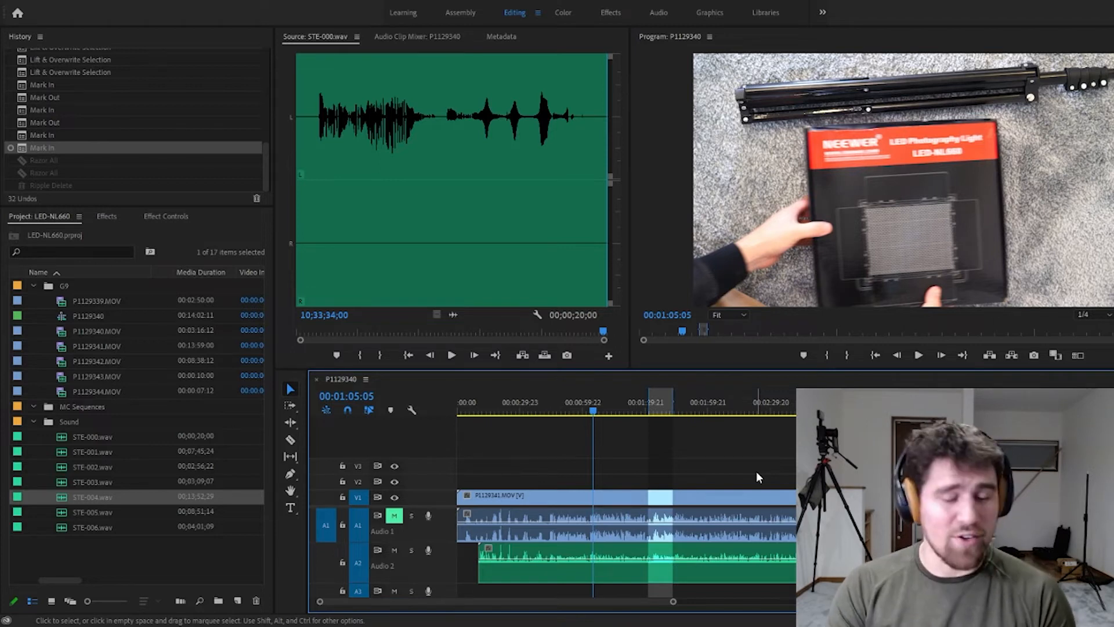
Delete all clips from the P1129340 timeline, close the sequence, and delete it from the project.
{"action": "left_click_drag", "start_coordinate": [544, 475], "coordinate": [550, 551]}
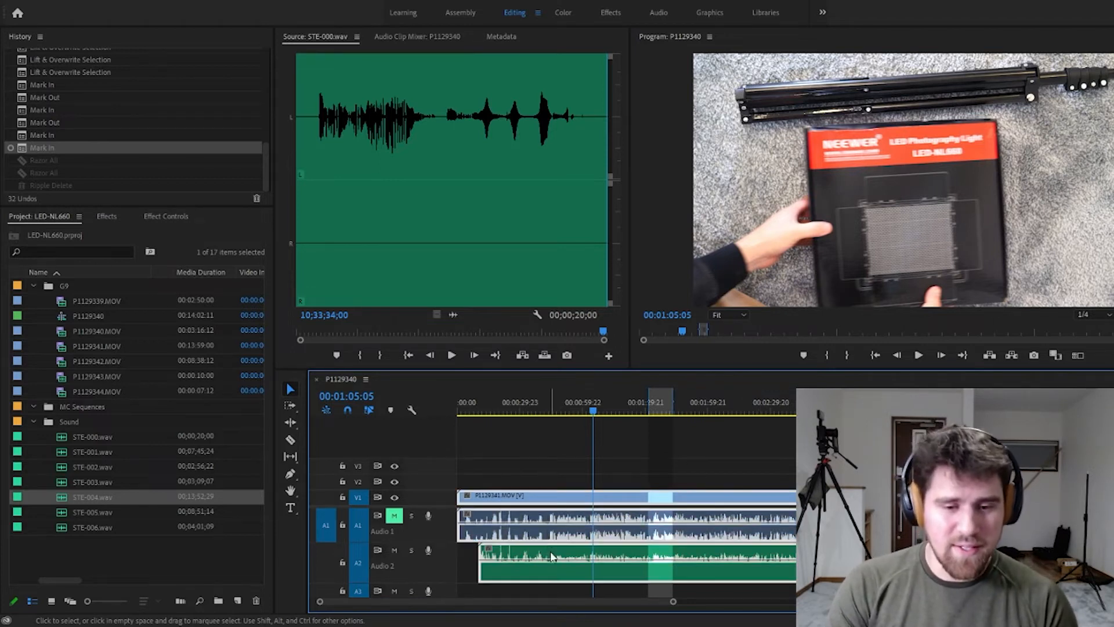
{"action": "key", "text": "Delete"}
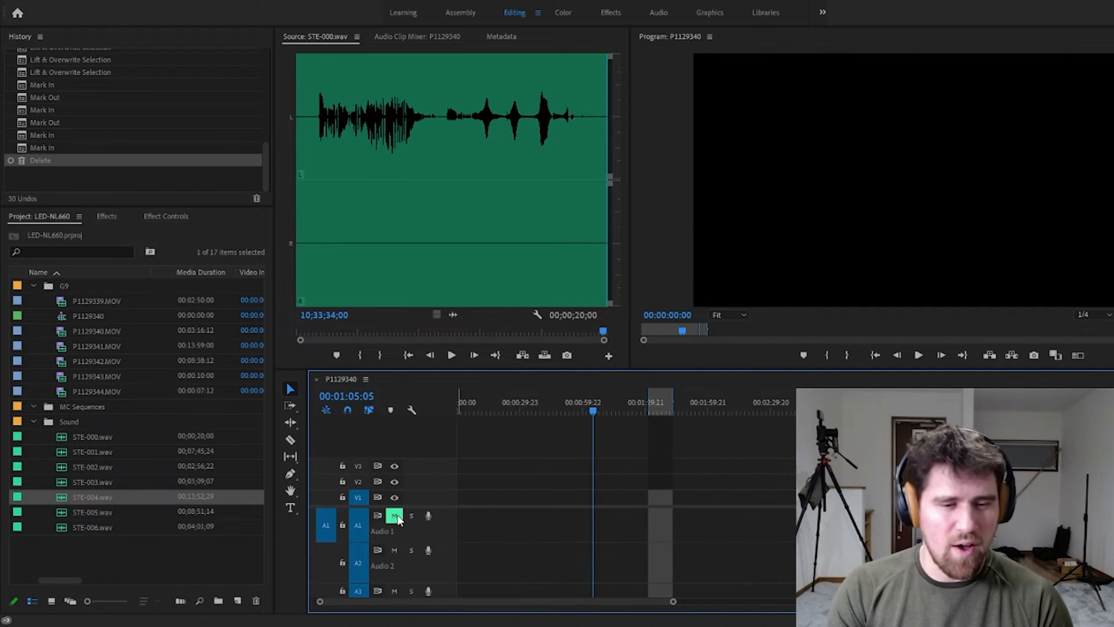
{"action": "left_click", "coordinate": [317, 379]}
{"action": "left_click", "coordinate": [102, 316]}
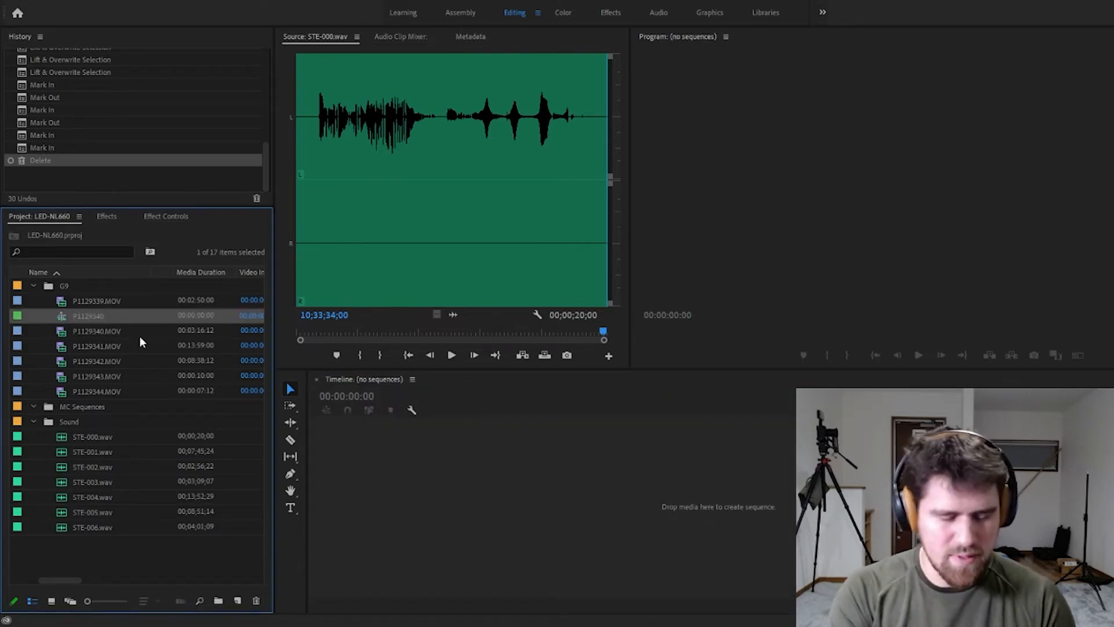
{"action": "key", "text": "Delete"}
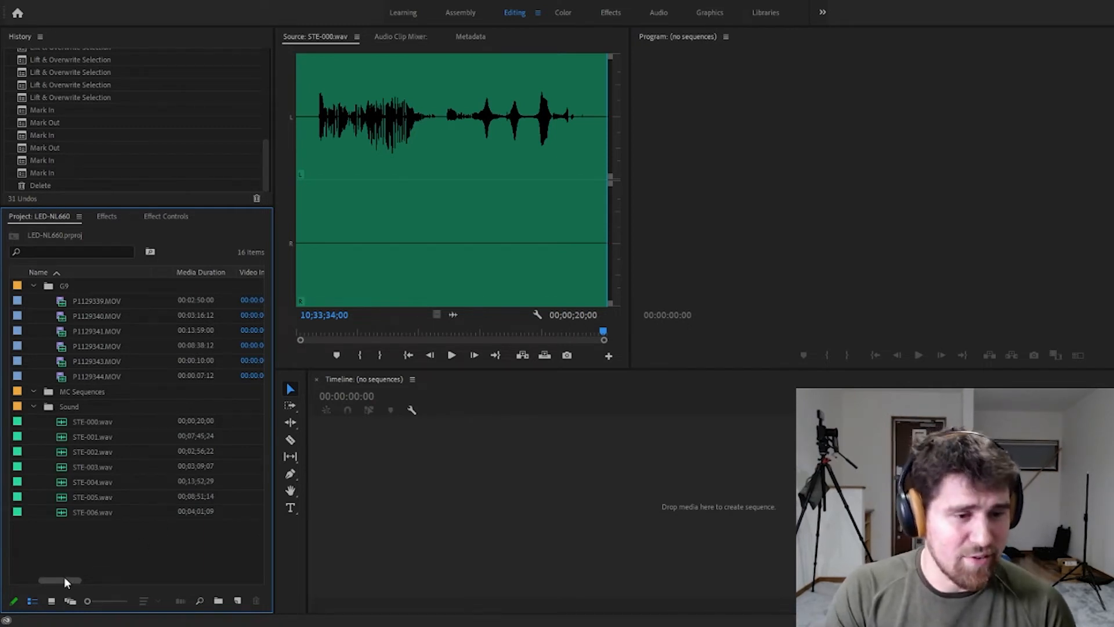
Select P1129341.MOV and its matching recording STE-004.wav, and start creating a multi-camera source sequence from them.
{"action": "left_click", "coordinate": [139, 335]}
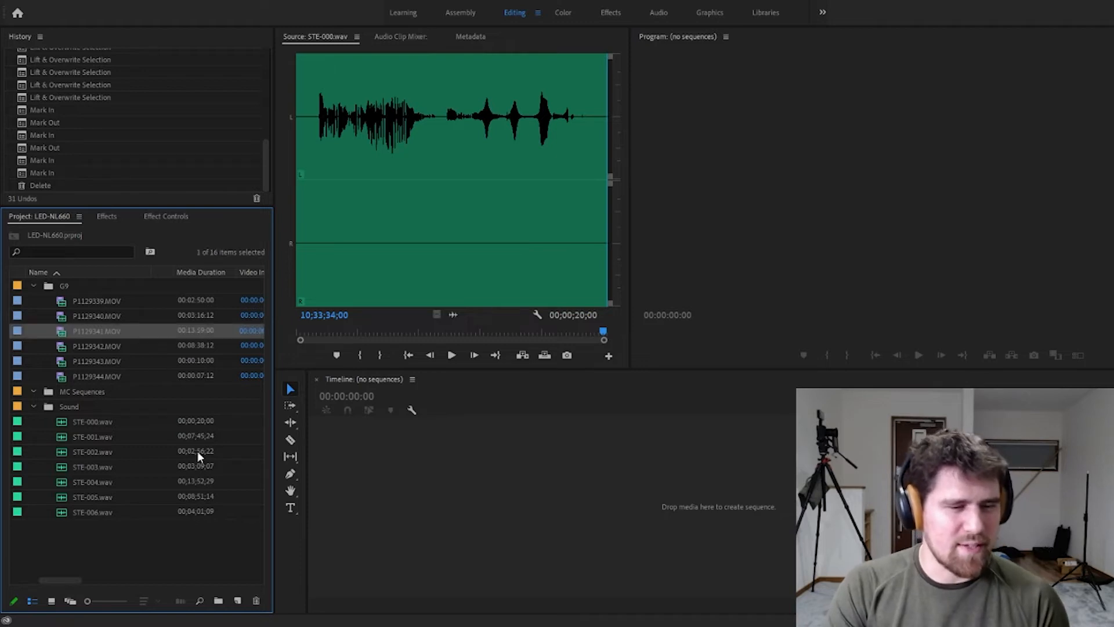
{"action": "left_click", "coordinate": [152, 483], "text": "ctrl"}
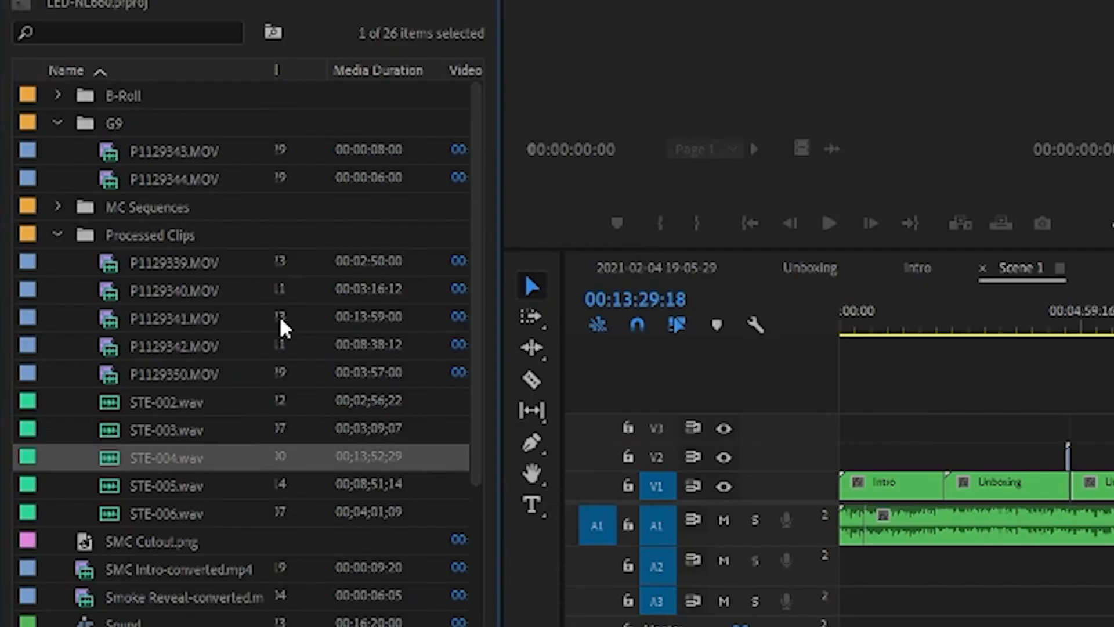
{"action": "left_click", "coordinate": [234, 316]}
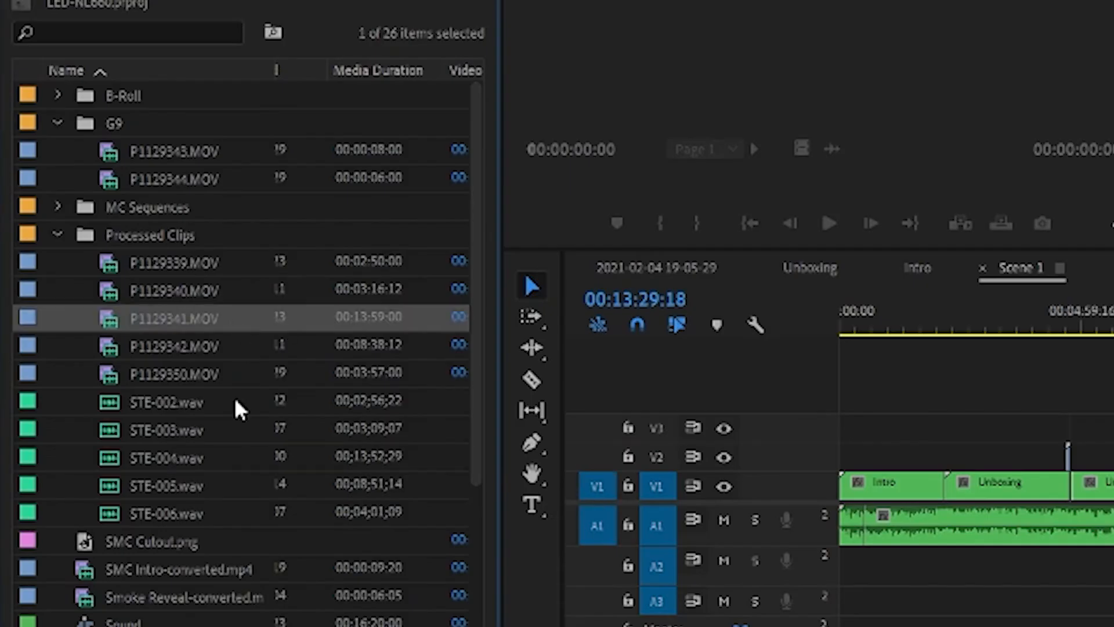
{"action": "left_click", "coordinate": [220, 461], "text": "ctrl"}
{"action": "right_click", "coordinate": [245, 314]}
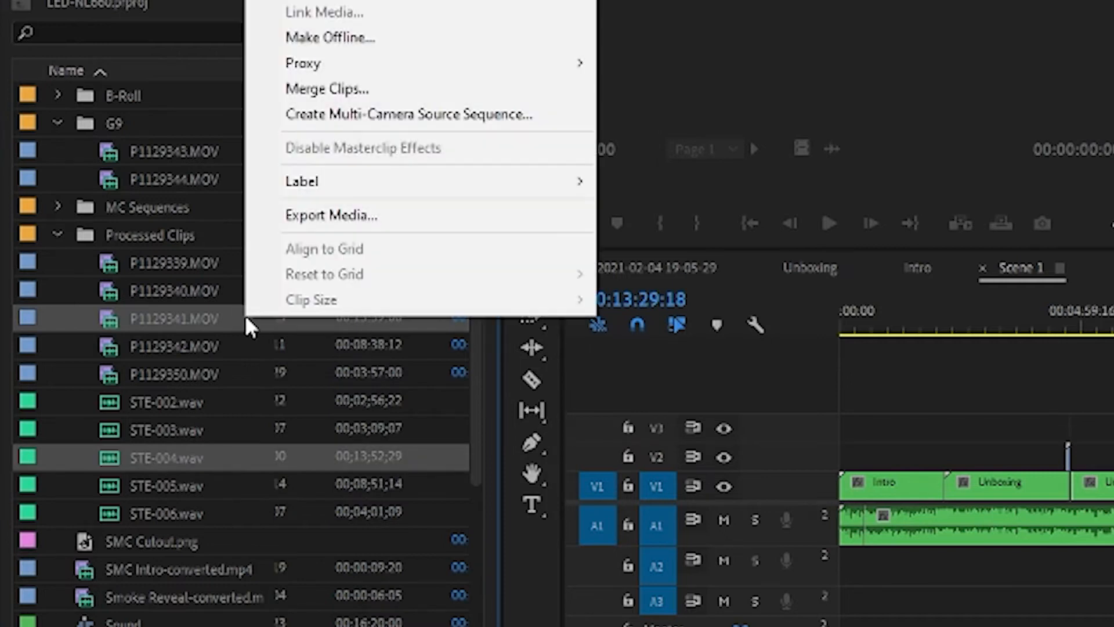
{"action": "left_click", "coordinate": [337, 116]}
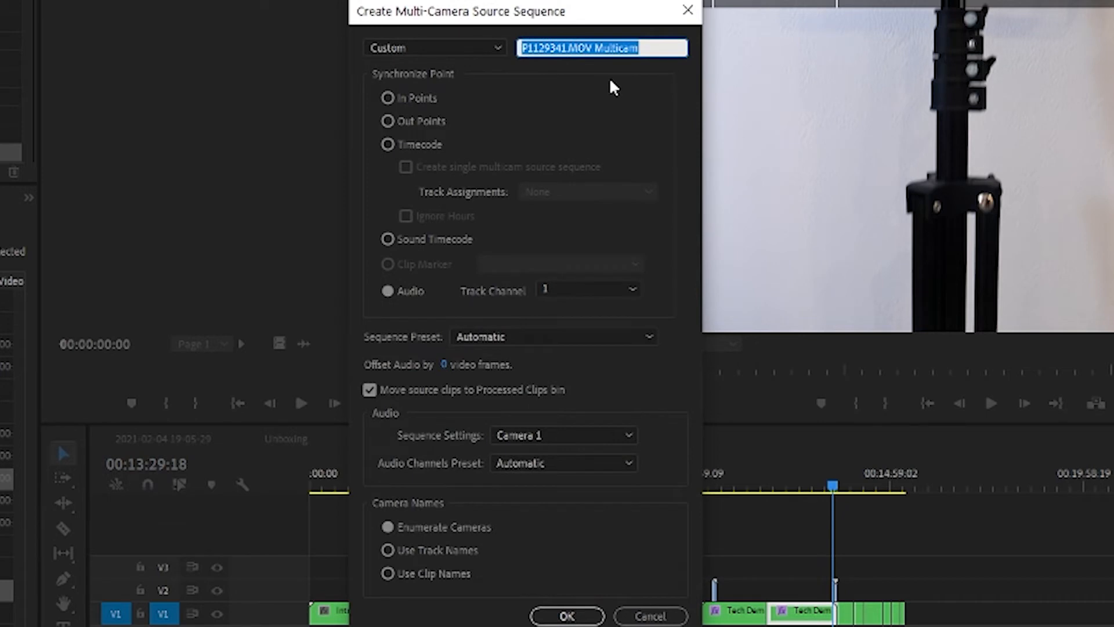
Name the multi-camera source sequence Test Sequence and create it with audio as the synchronize point.
{"action": "type", "text": "Sequecen"}
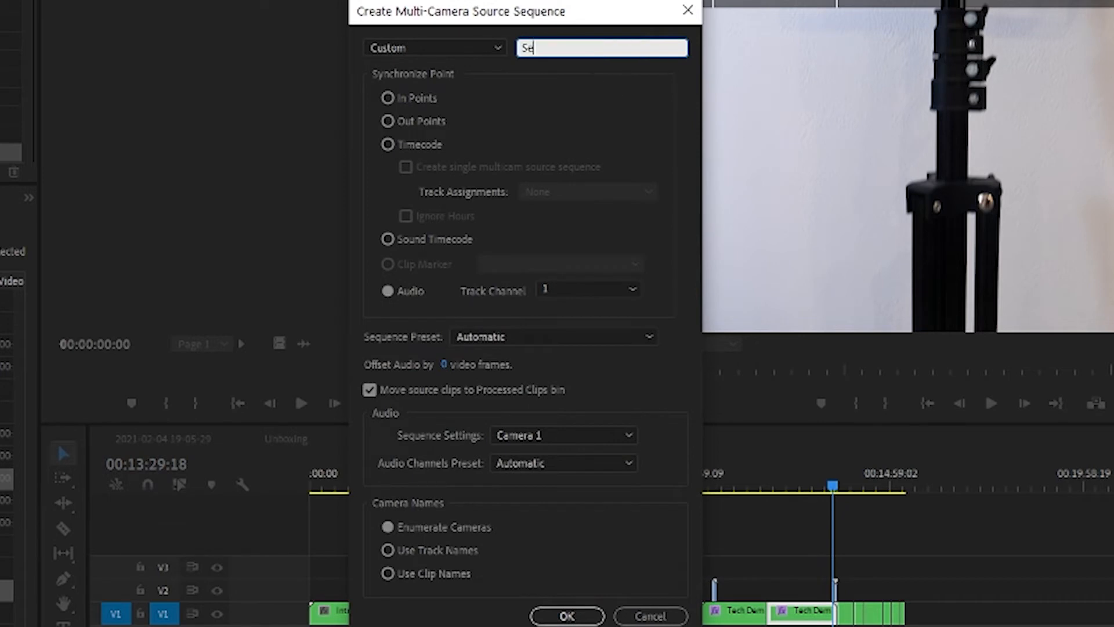
{"action": "key", "text": "BackSpace"}
{"action": "key", "text": "BackSpace"}
{"action": "key", "text": "BackSpace"}
{"action": "key", "text": "BackSpace"}
{"action": "key", "text": "BackSpace"}
{"action": "key", "text": "BackSpace"}
{"action": "key", "text": "BackSpace"}
{"action": "key", "text": "BackSpace"}
{"action": "type", "text": "Test Sequence"}
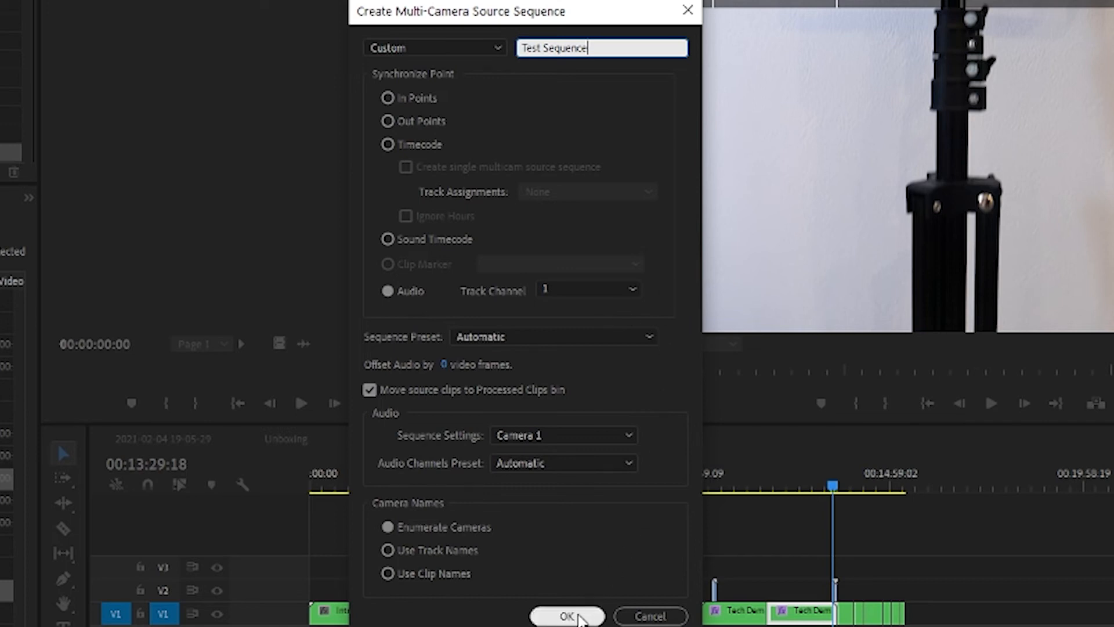
{"action": "left_click", "coordinate": [579, 618]}
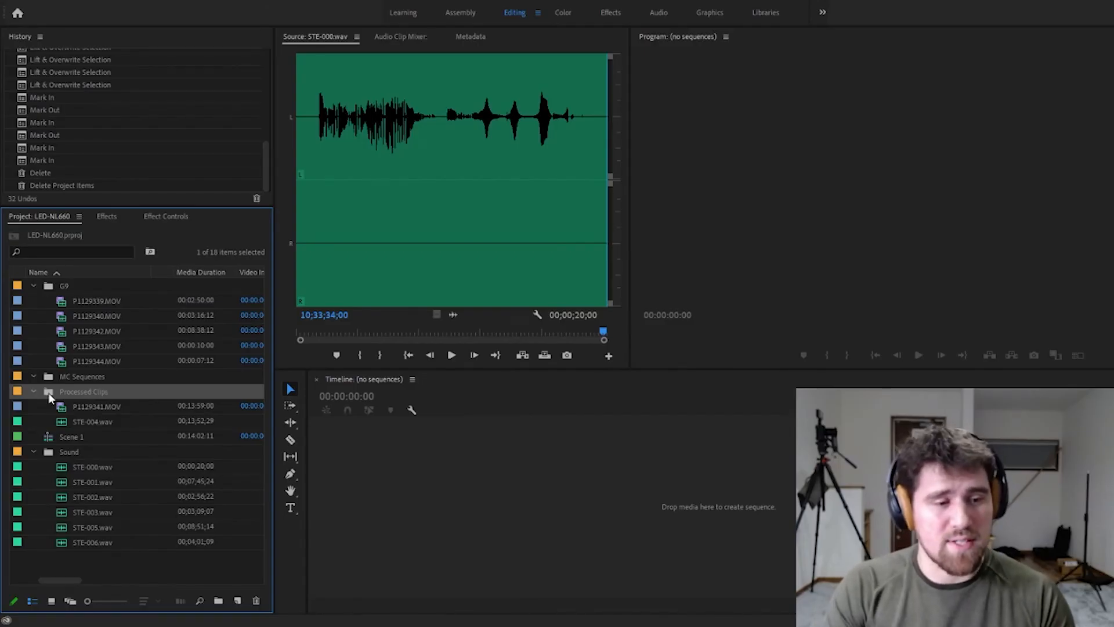
Create a timeline sequence from the Scene 1 multi-camera source and play the marked section from 00:02:14:17.
{"action": "left_click", "coordinate": [33, 391]}
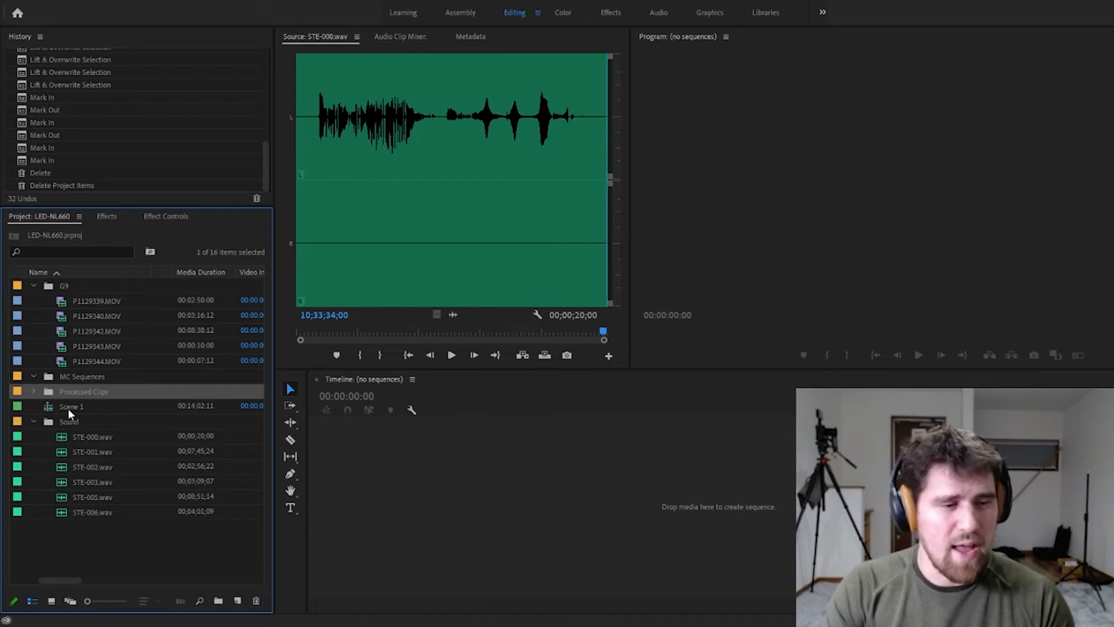
{"action": "left_click_drag", "start_coordinate": [65, 409], "coordinate": [379, 470]}
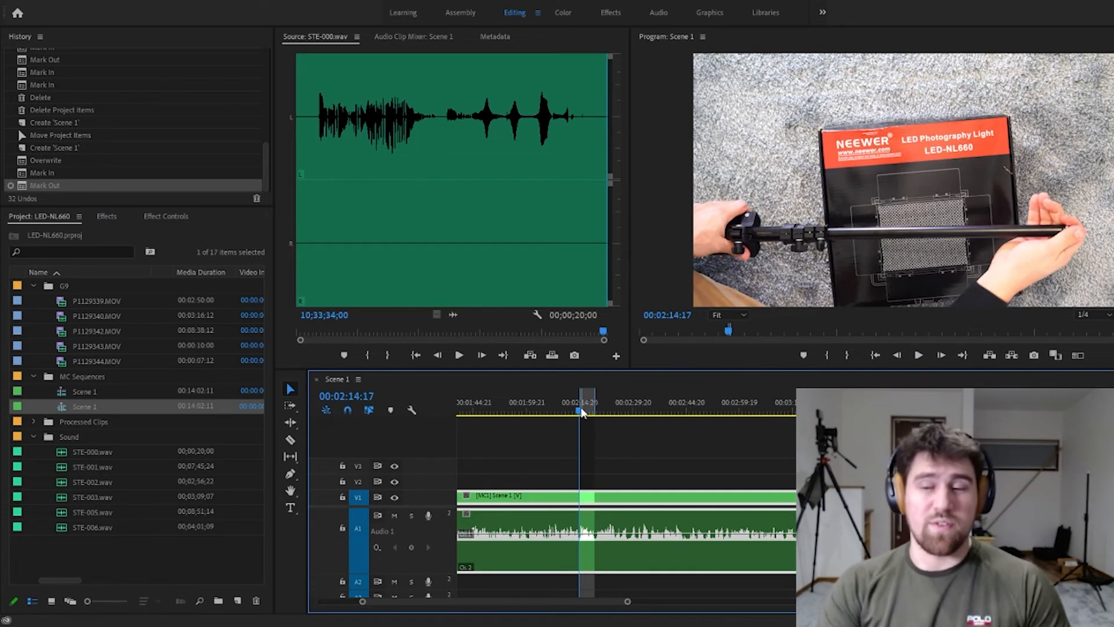
{"action": "key", "text": "space"}
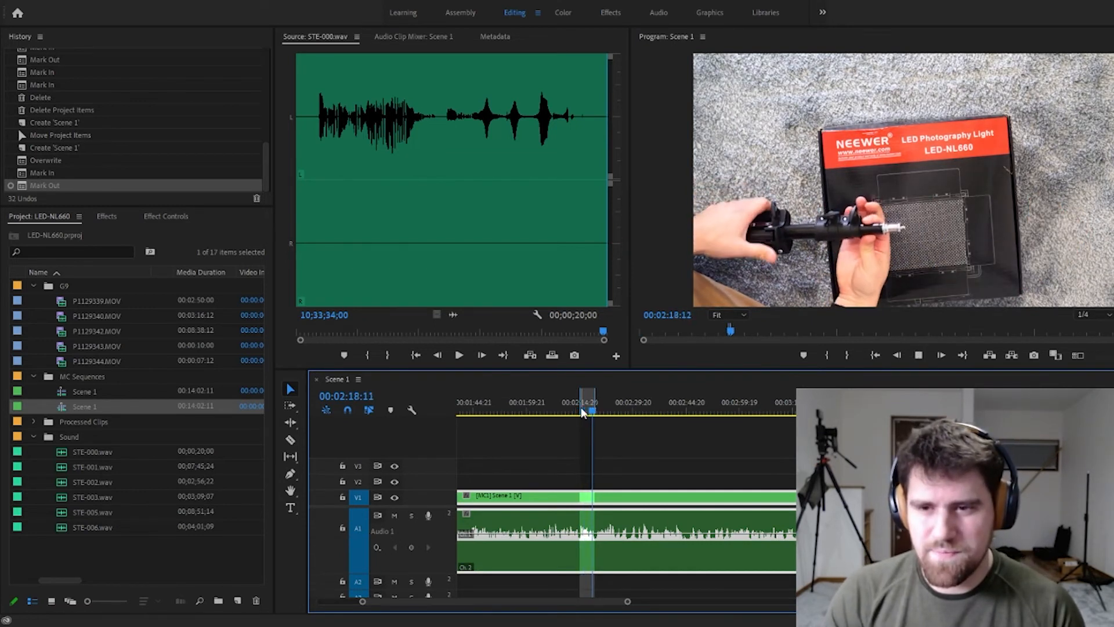
{"action": "key", "text": "space"}
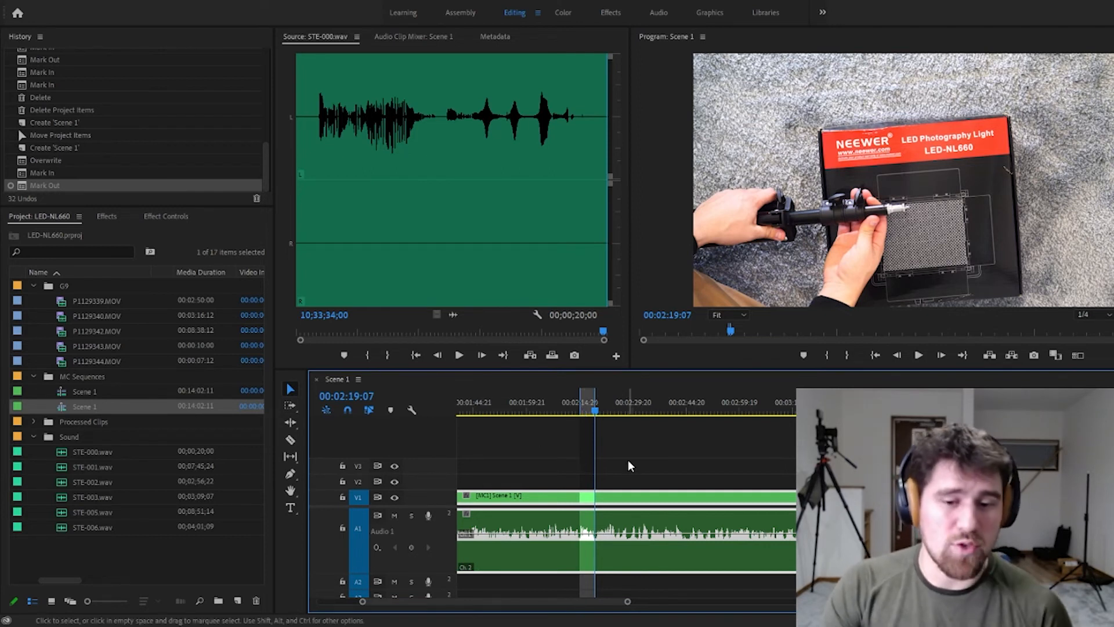
Unlink the video and audio of the Scene 1 clip on the timeline.
{"action": "left_click", "coordinate": [637, 497]}
{"action": "left_click", "coordinate": [631, 517]}
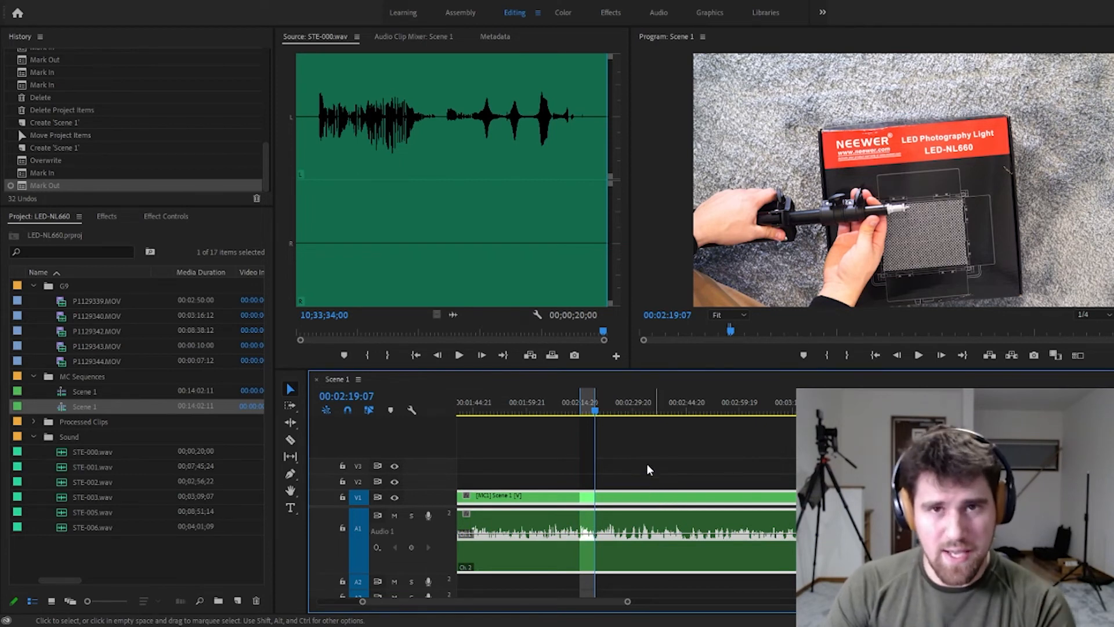
{"action": "key", "text": "ctrl+l"}
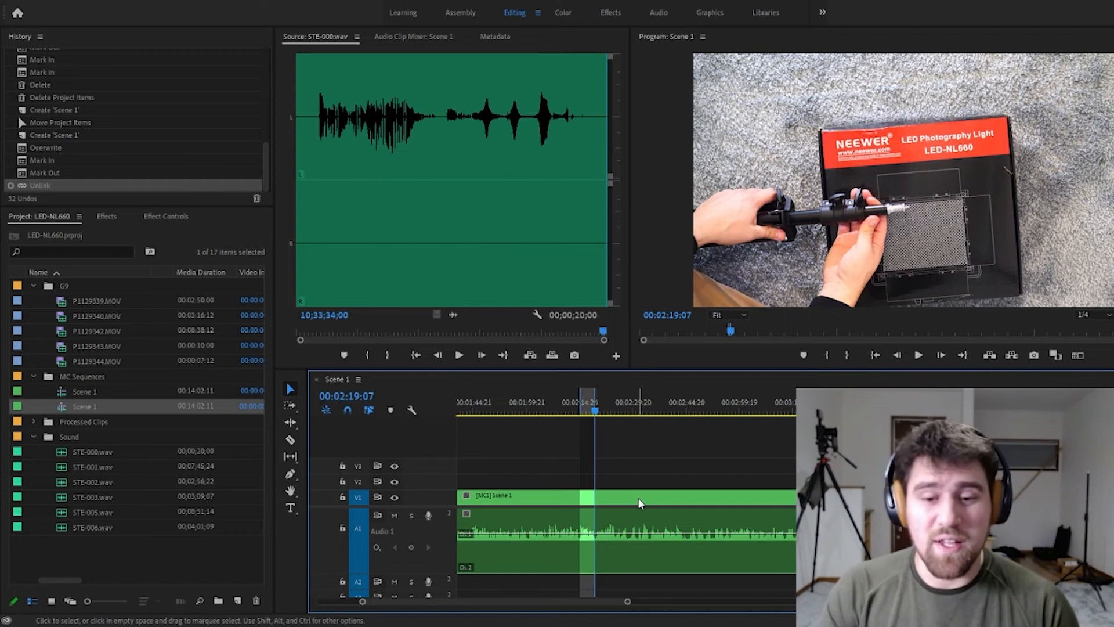
Open the nested Scene 1 source sequence and examine how its camera and external audio tracks align around 00:02:03:07.
{"action": "double_click", "coordinate": [635, 521]}
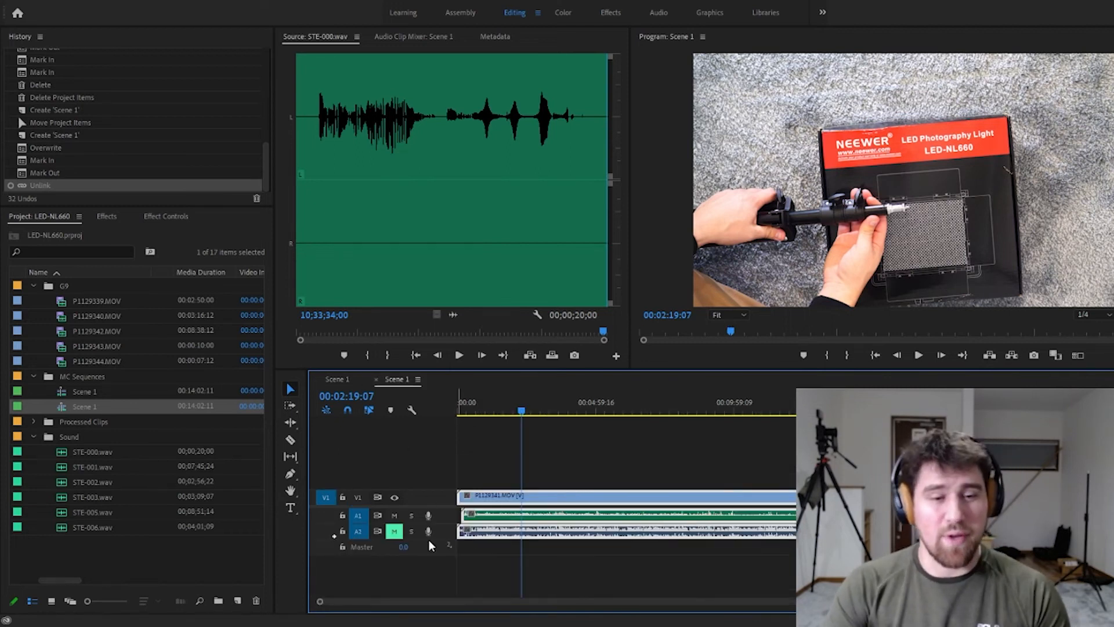
{"action": "scroll", "coordinate": [504, 559], "scroll_direction": "up", "scroll_amount": 5}
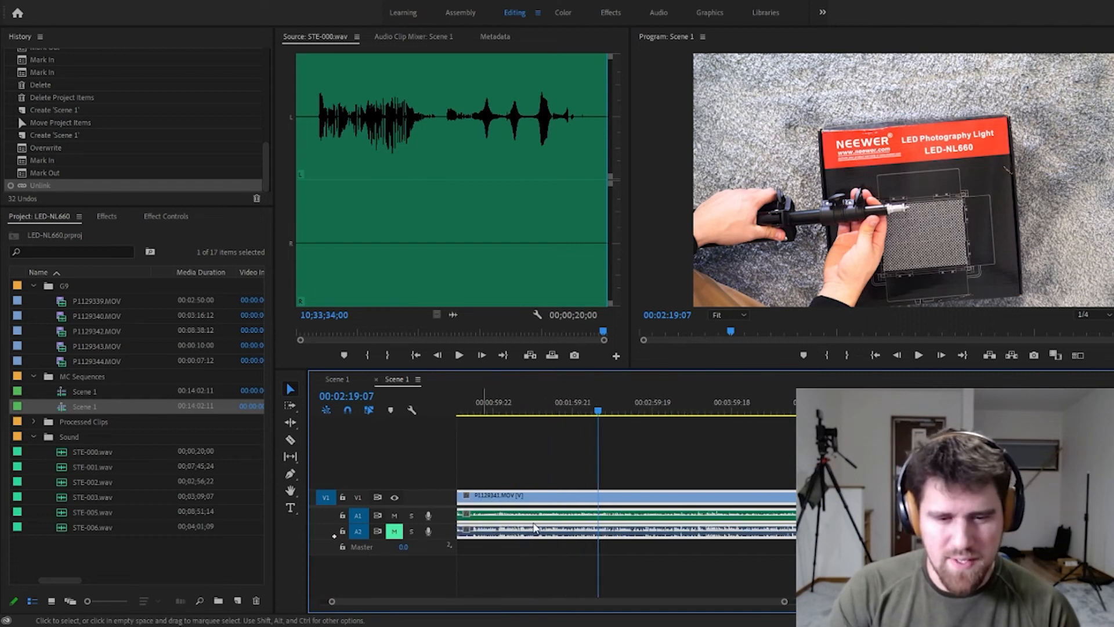
{"action": "scroll", "coordinate": [560, 582], "scroll_direction": "up", "scroll_amount": 2}
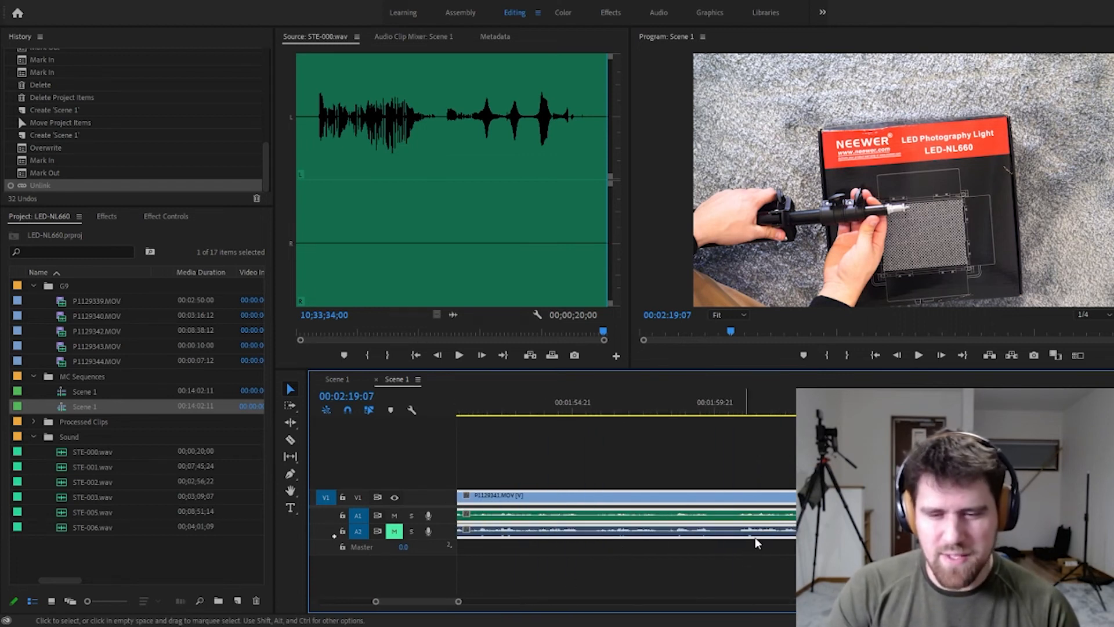
{"action": "left_click", "coordinate": [750, 410]}
{"action": "key", "text": "space"}
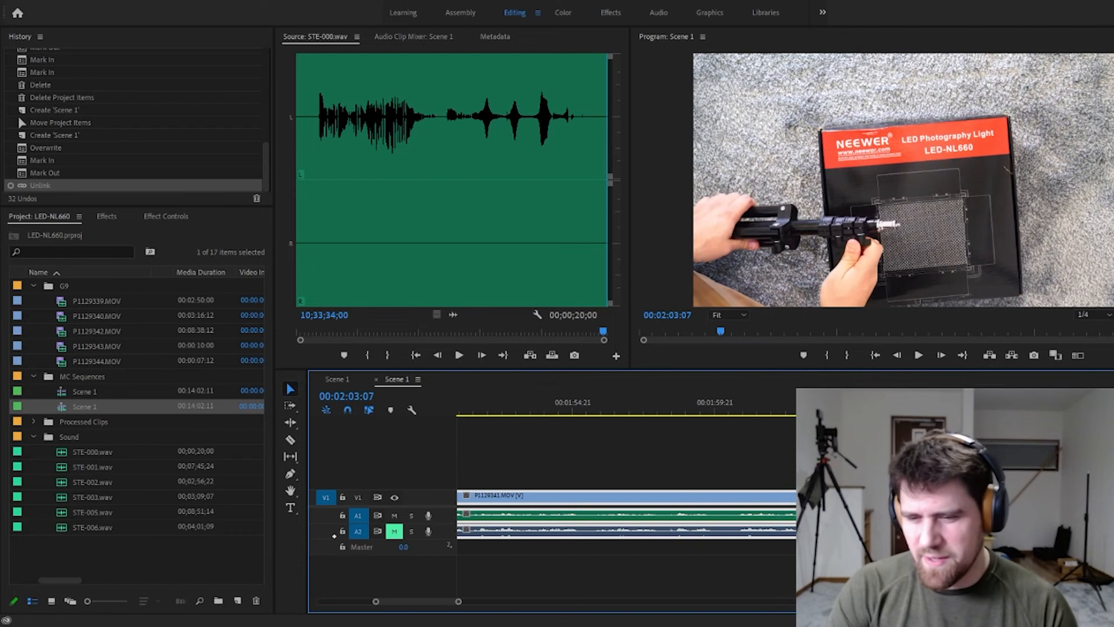
{"action": "scroll", "coordinate": [704, 469], "scroll_direction": "down", "scroll_amount": 4}
{"action": "scroll", "coordinate": [688, 501], "scroll_direction": "down", "scroll_amount": 5}
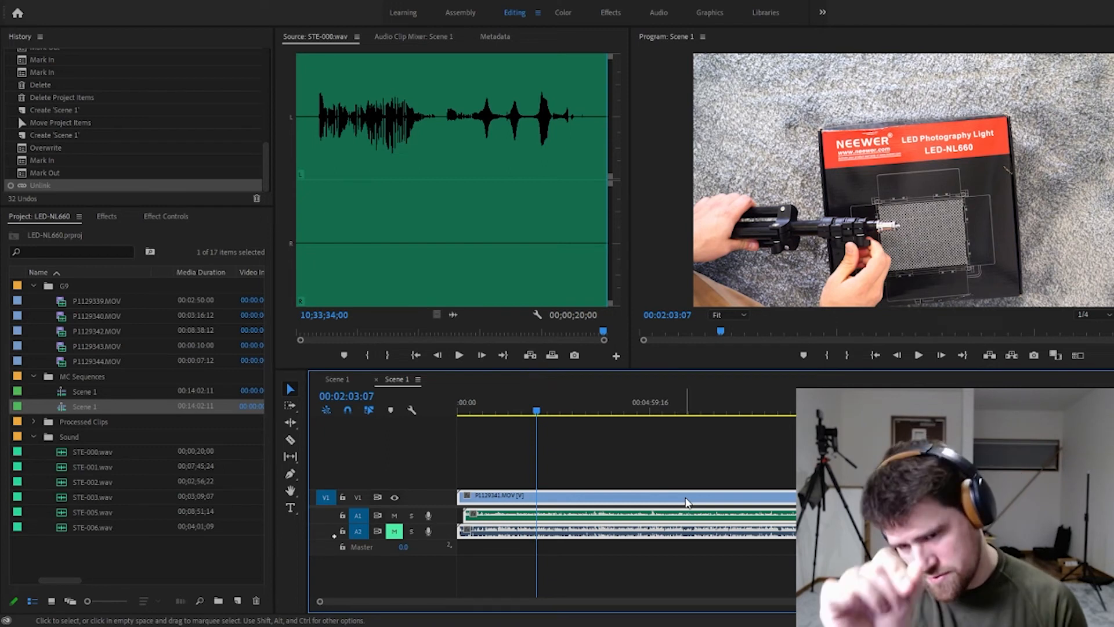
{"action": "scroll", "coordinate": [566, 511], "scroll_direction": "up", "scroll_amount": 2}
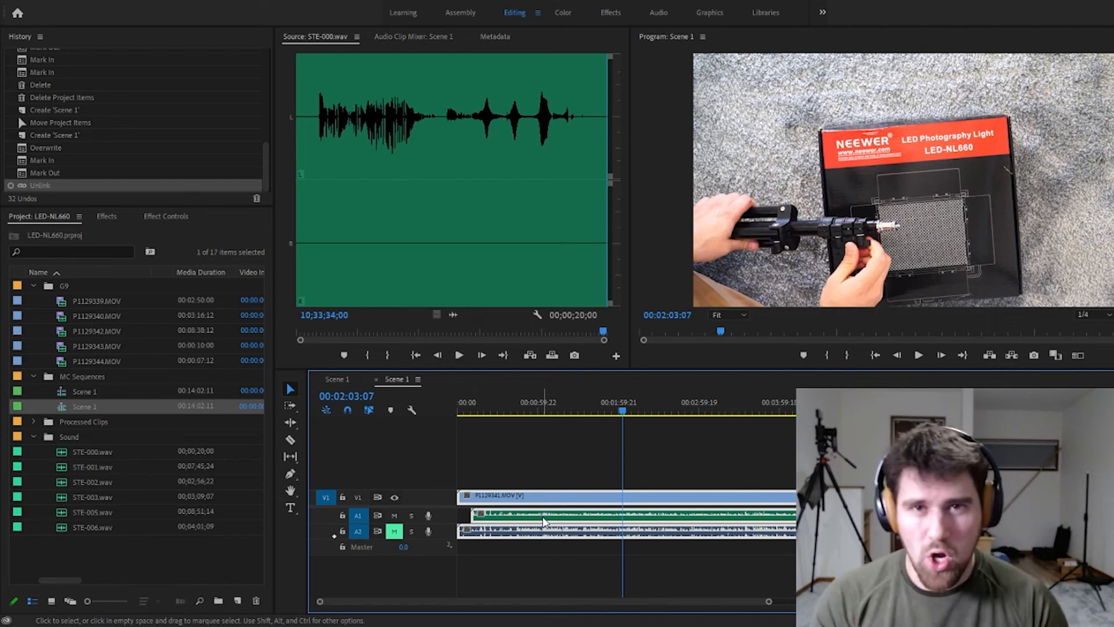
Swap the mutes on nested tracks A1 and A2, restore them, and return to the outer Scene 1 sequence.
{"action": "left_click", "coordinate": [394, 515]}
{"action": "left_click", "coordinate": [396, 533]}
{"action": "left_click", "coordinate": [394, 515]}
{"action": "left_click", "coordinate": [394, 531]}
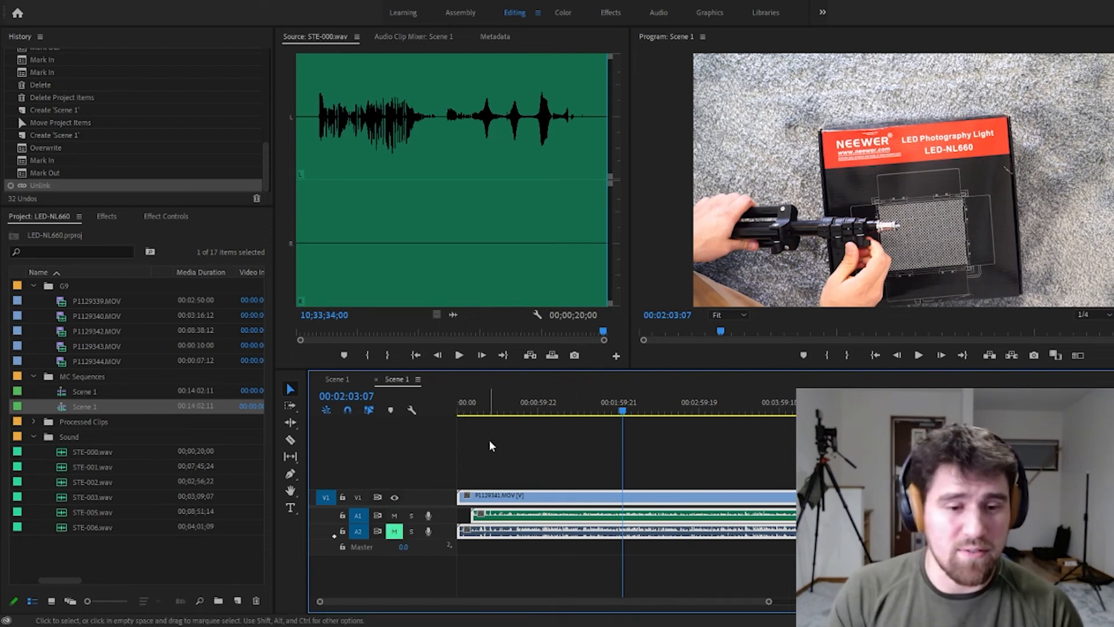
{"action": "left_click", "coordinate": [343, 378]}
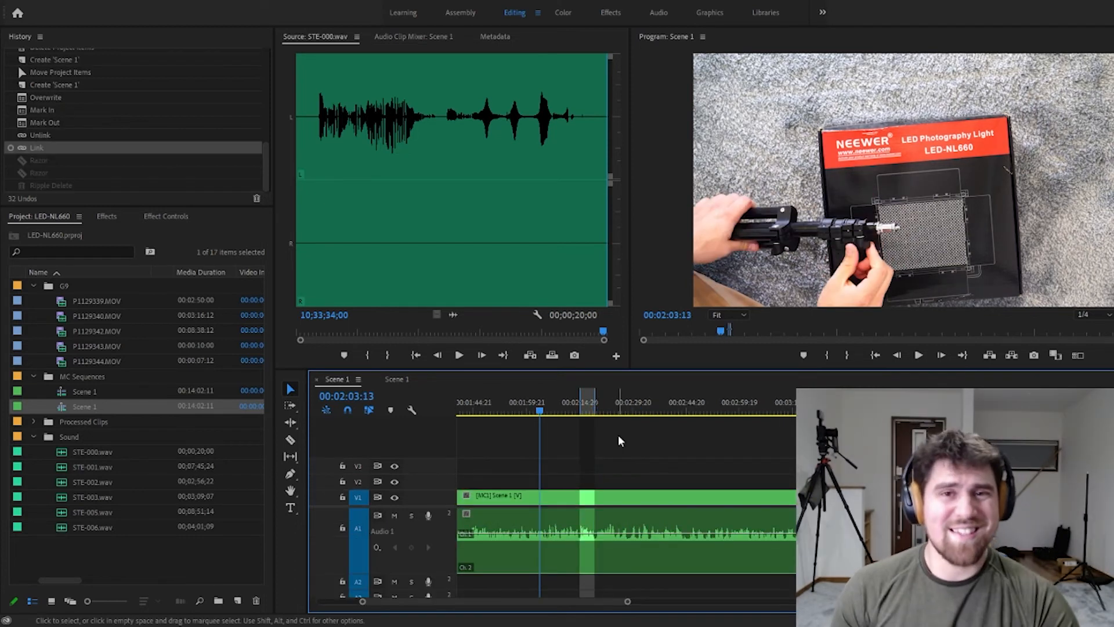